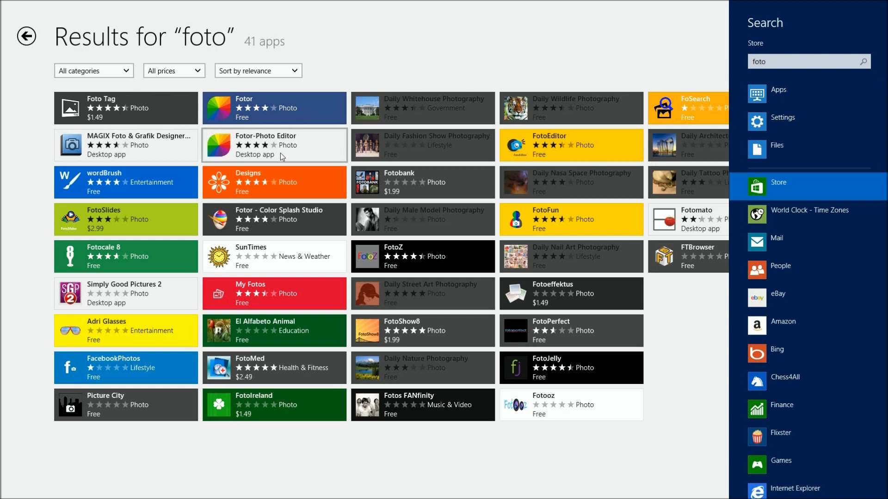
View the Fotor-Photo Editor desktop listing from the 'foto' results, then return to them
click(260, 141)
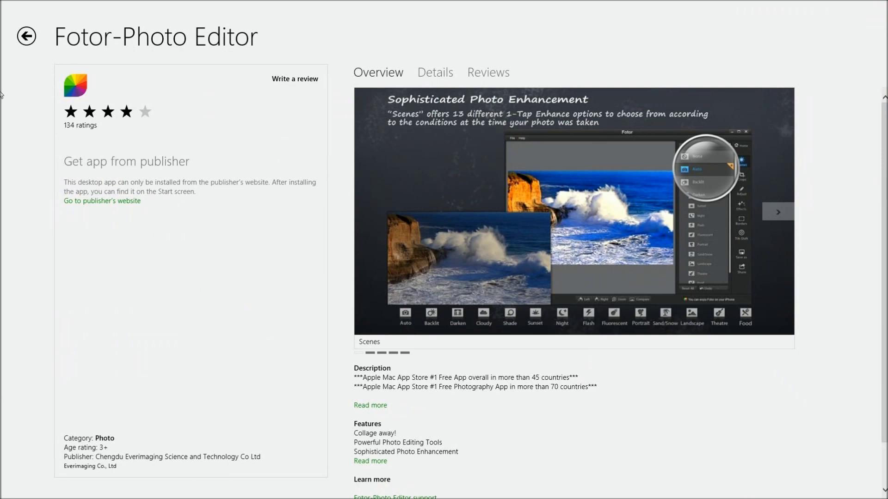
click(26, 37)
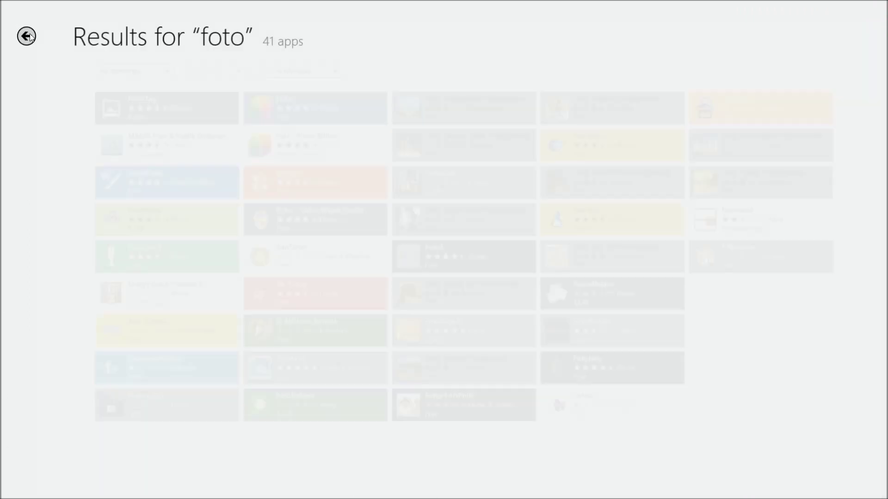
Review the Fotor app's Details and Reviews tabs, then close Windows Store
click(217, 102)
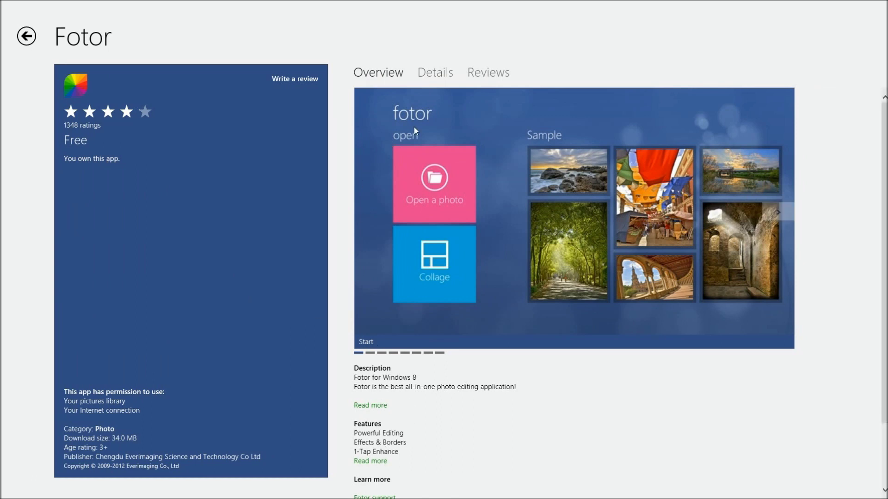
click(436, 75)
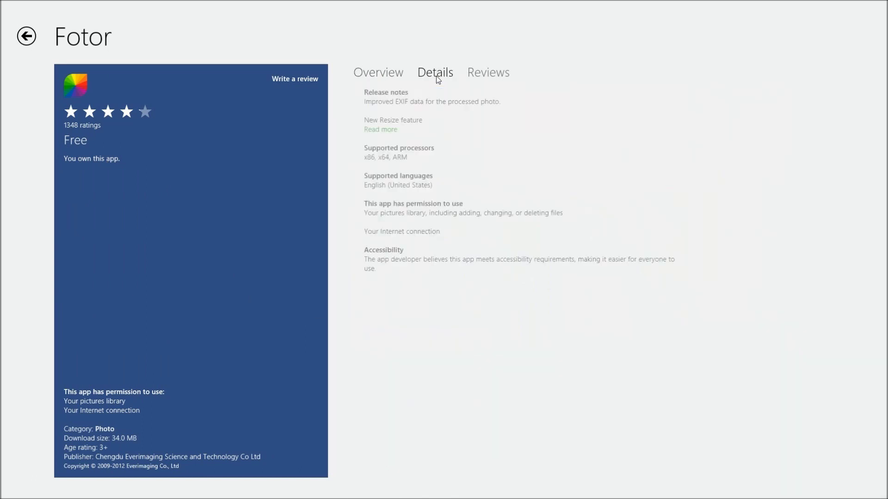
click(493, 74)
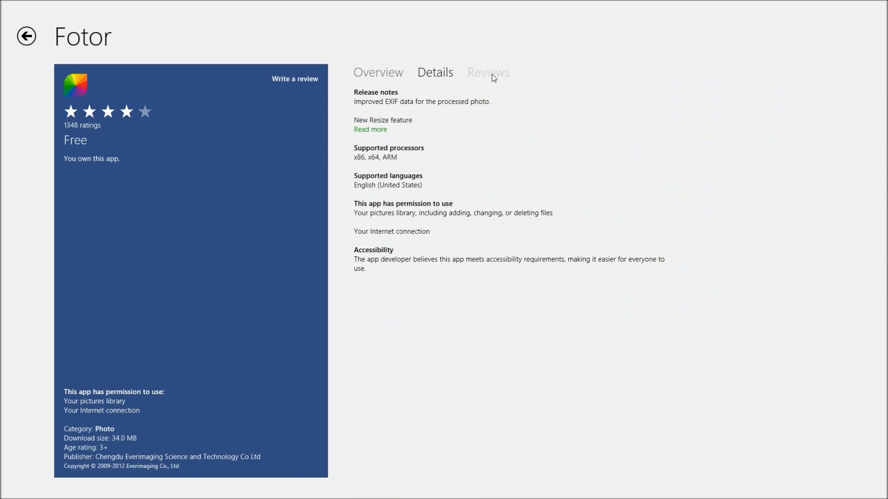
scroll(678, 255, down, 3)
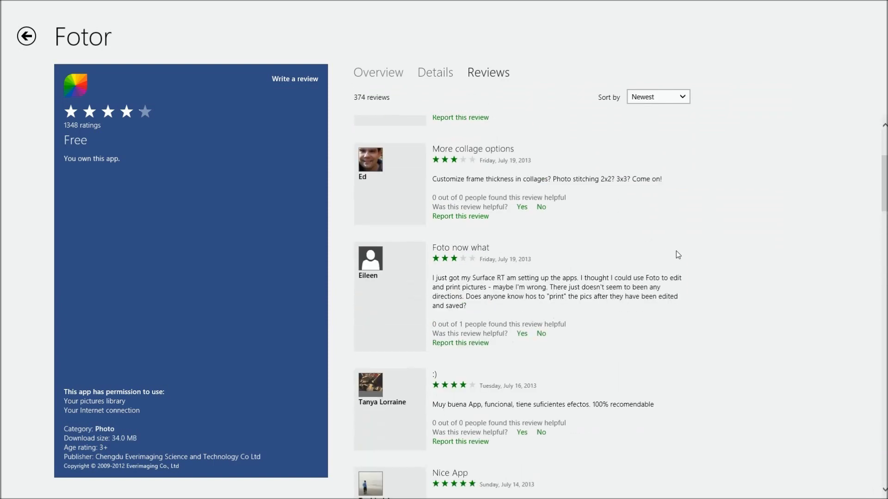
scroll(678, 255, down, 5)
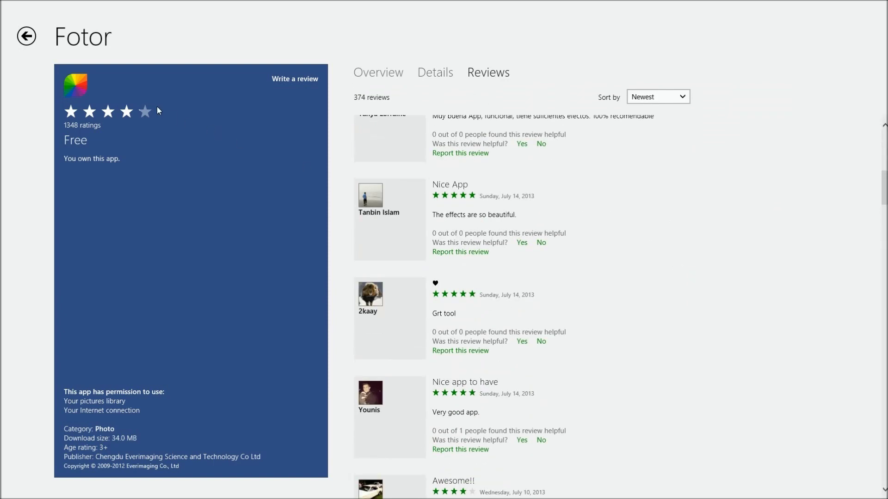
click(26, 36)
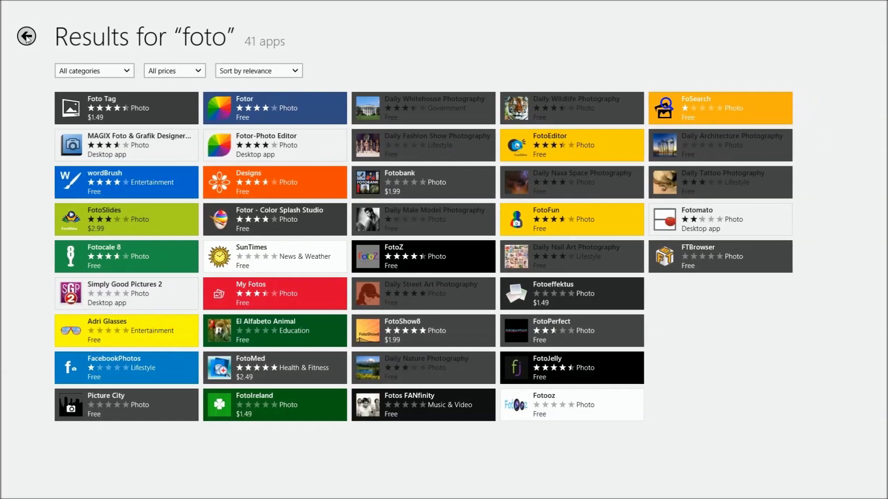
drag(407, 3, 423, 494)
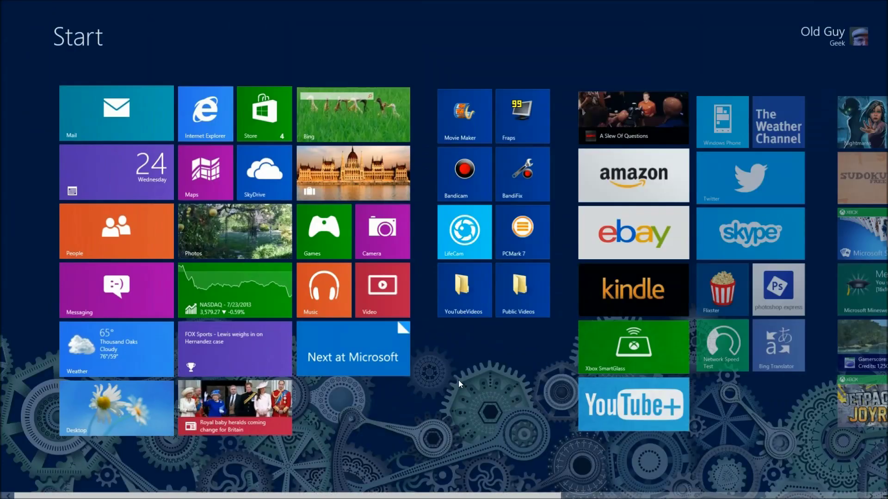
Search the Start screen for 'fotor' and launch the Fotor app
text(fotor)
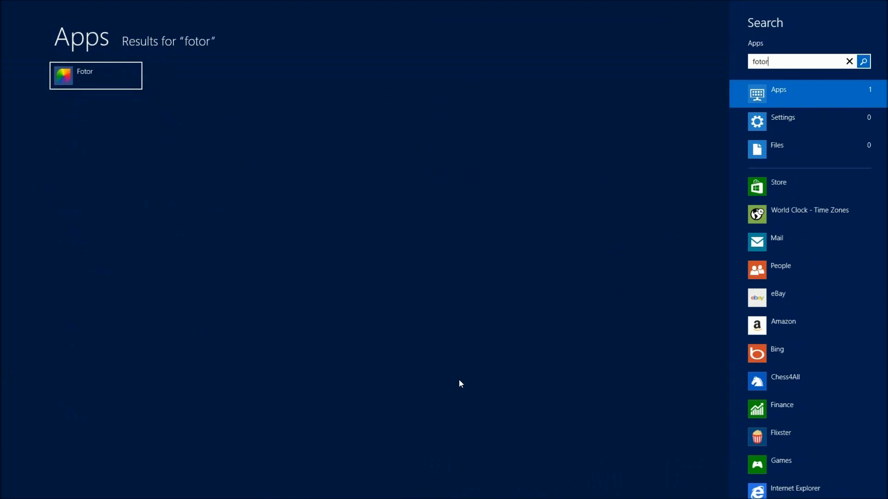
key(Return)
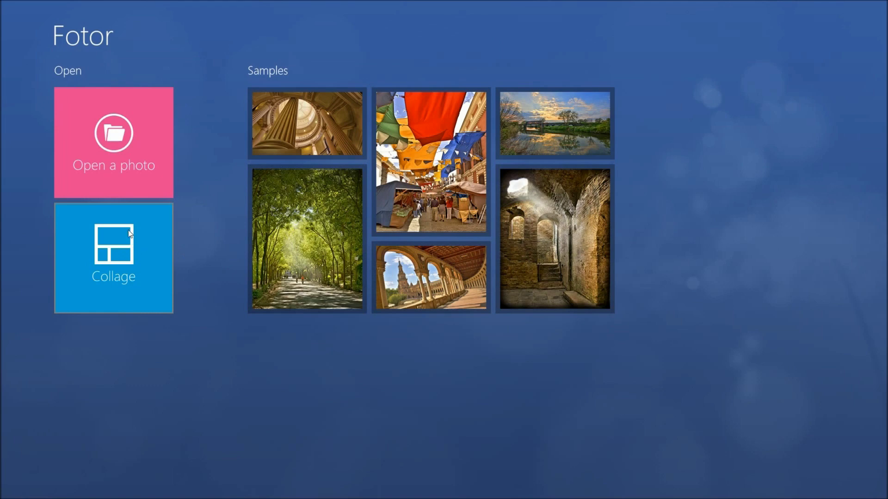
Open the red rose and pink lily bouquet photo from the Dee folder
click(123, 142)
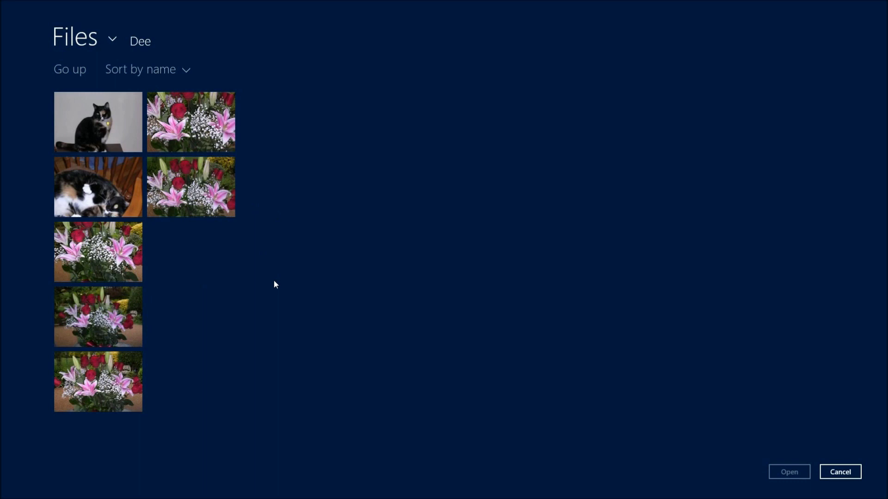
click(191, 124)
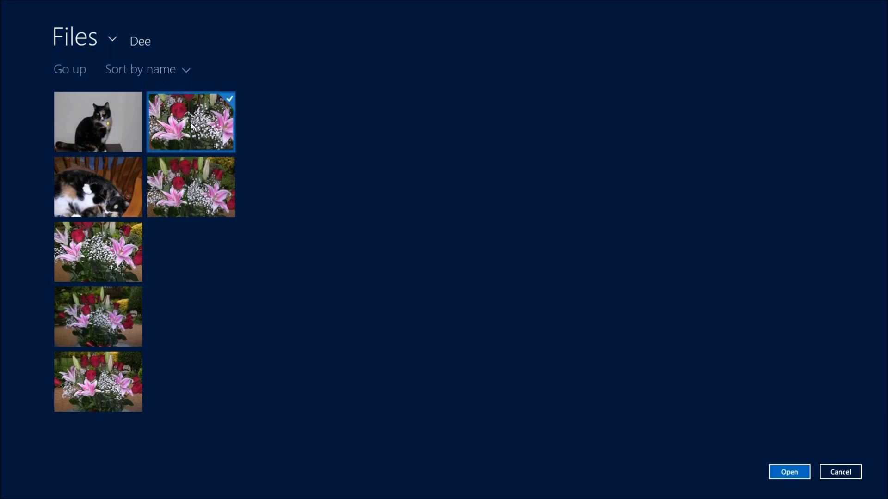
click(782, 471)
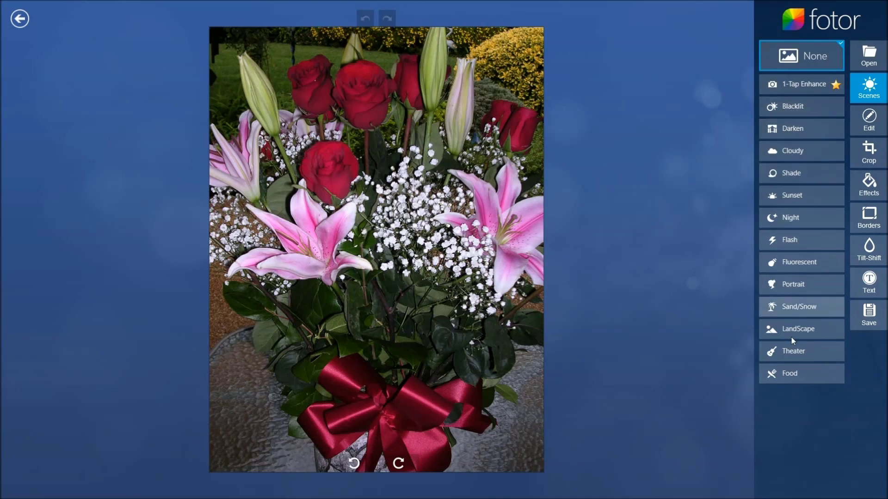
Preview the Blacklit, Darken, Cloudy, Shade, Sunset, Night and Flash scenes on the bouquet
click(810, 83)
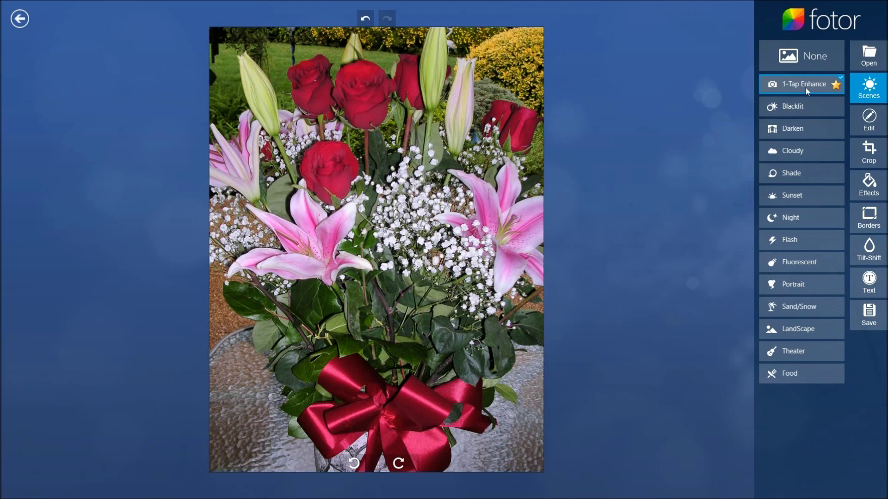
click(797, 103)
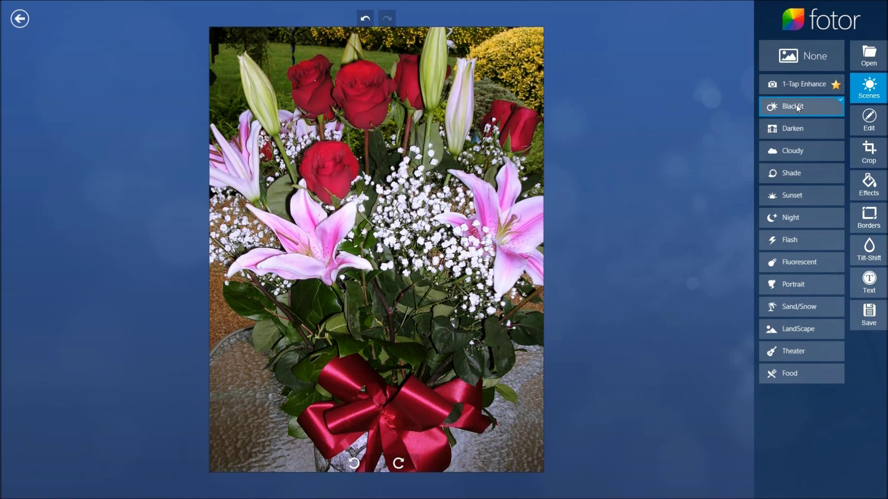
click(790, 132)
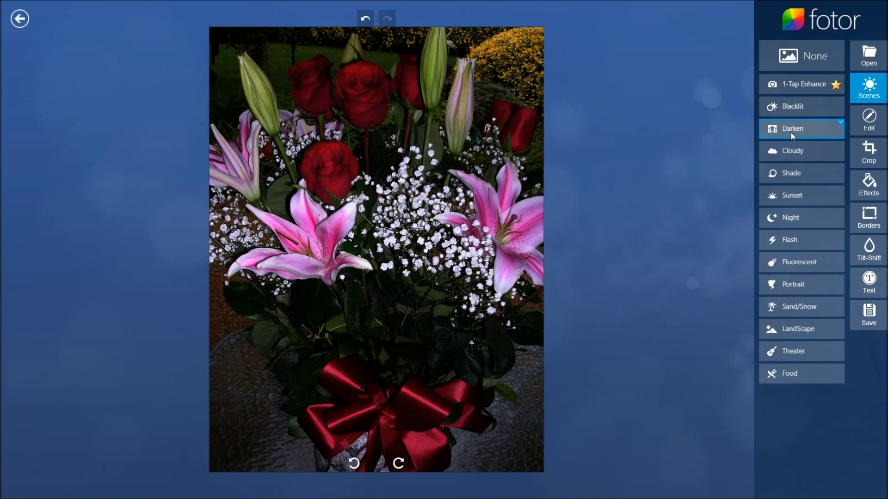
click(789, 152)
click(790, 170)
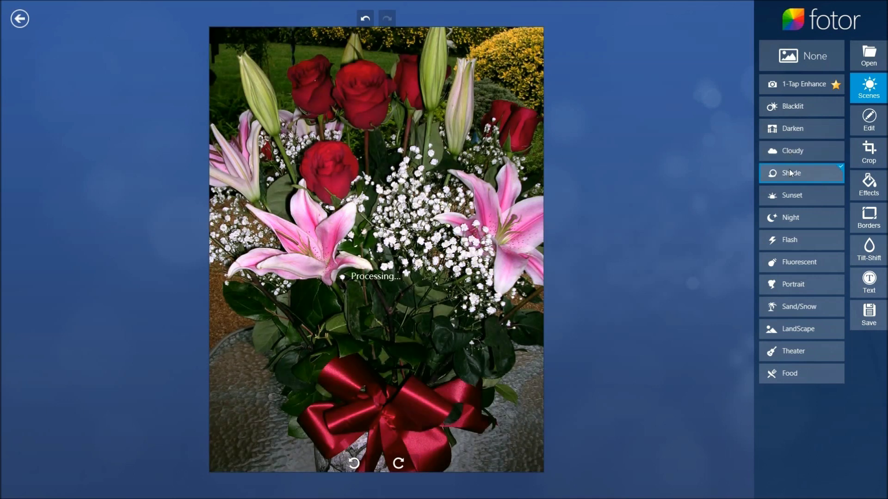
click(790, 195)
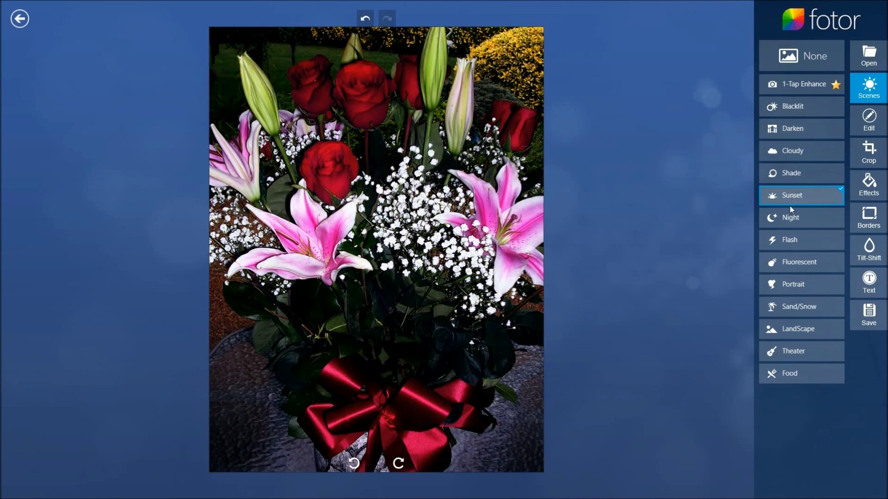
click(790, 217)
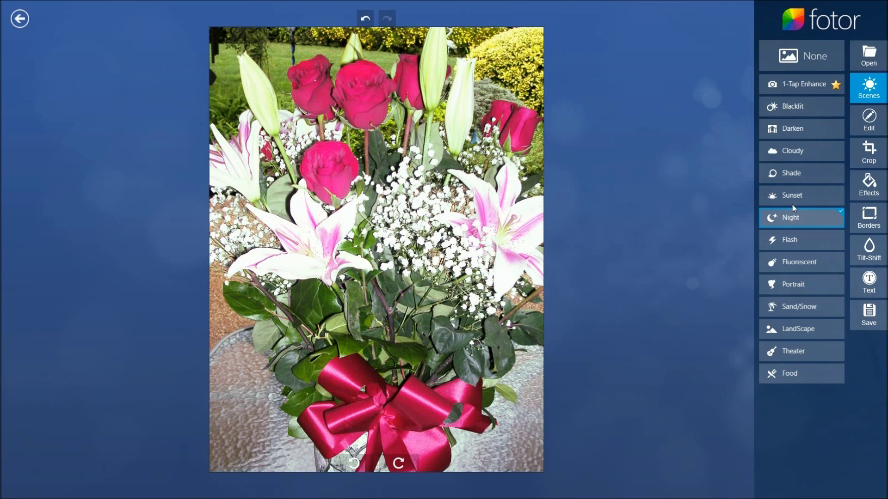
click(788, 239)
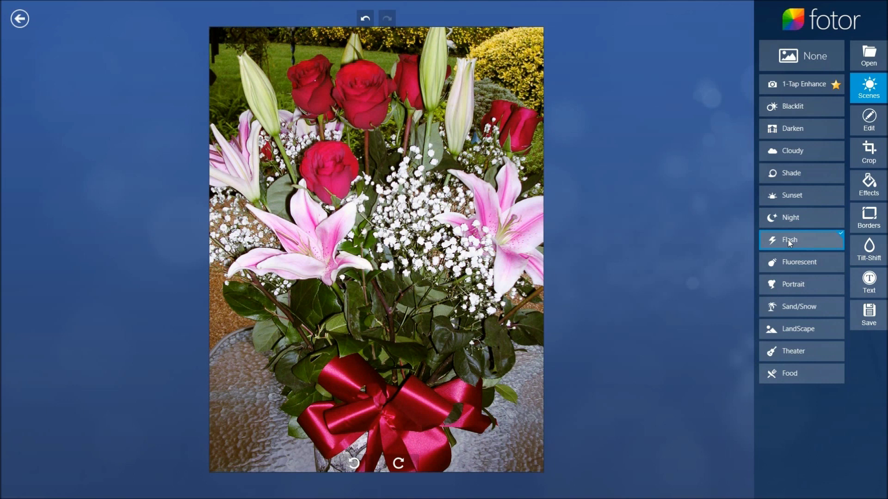
Preview Fluorescent, Portrait, Sand/Snow, LandScape, Theater and Food, then keep 1-Tap Enhance
click(788, 261)
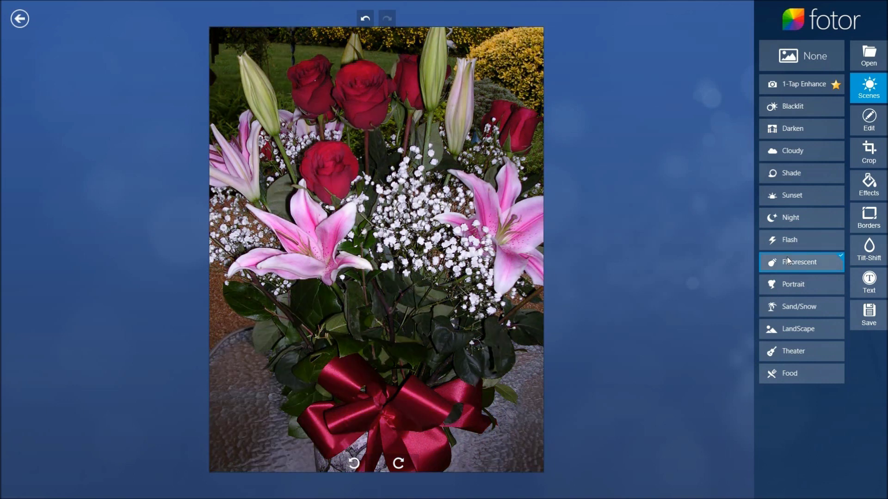
click(787, 288)
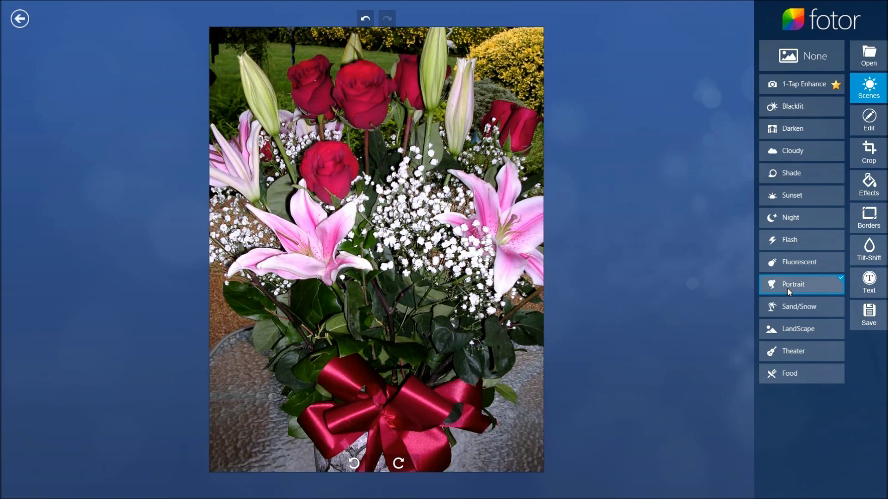
click(784, 312)
click(785, 328)
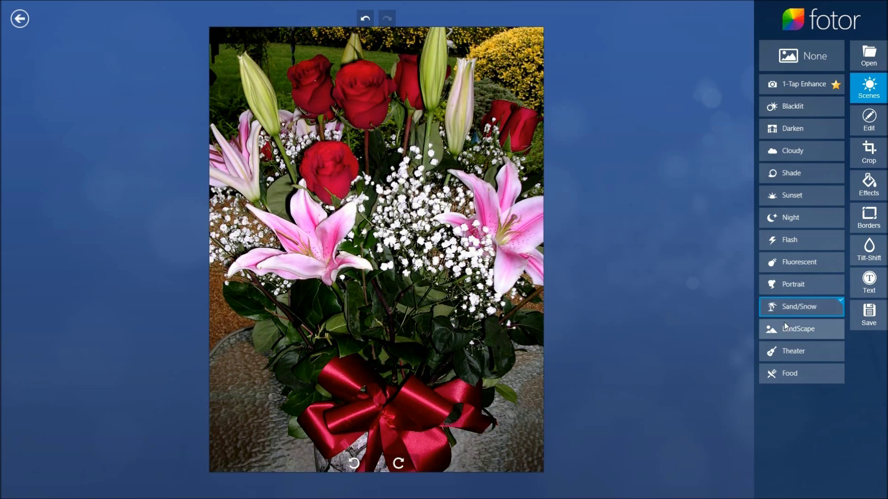
click(787, 353)
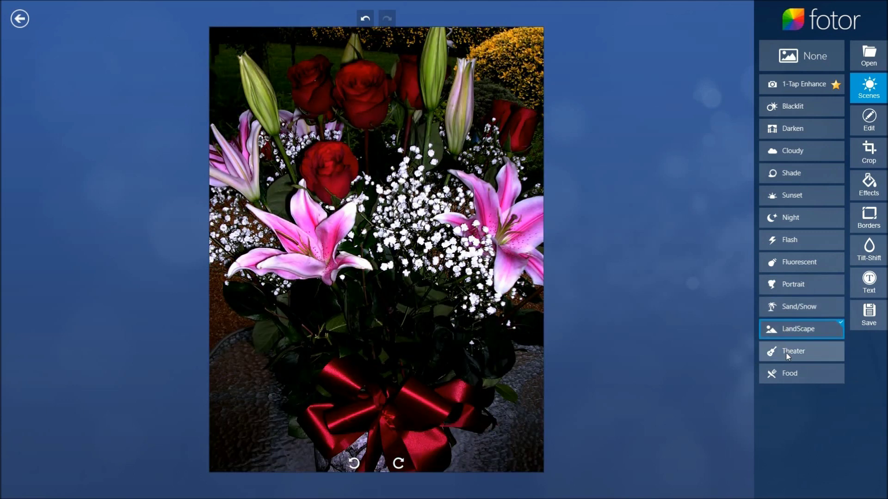
click(787, 369)
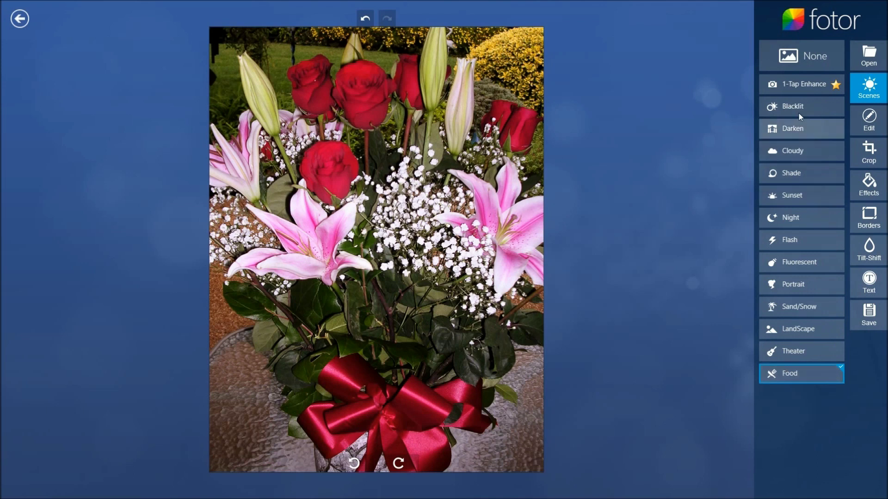
click(796, 88)
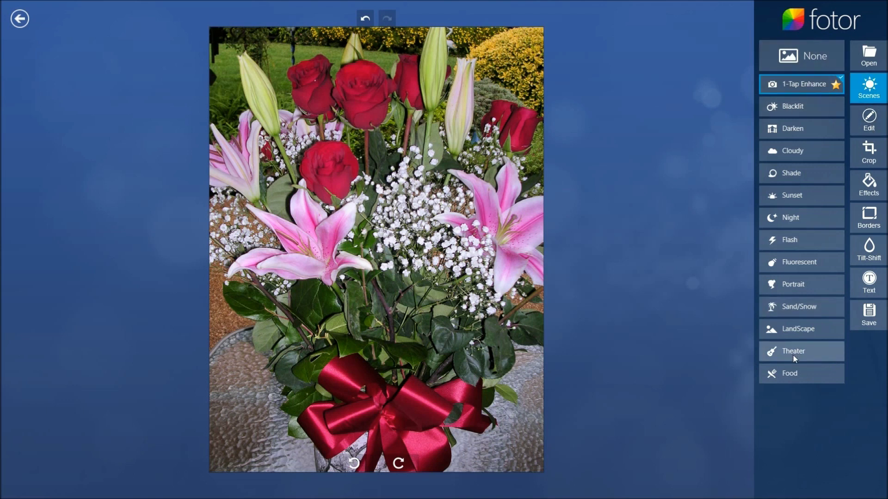
click(872, 121)
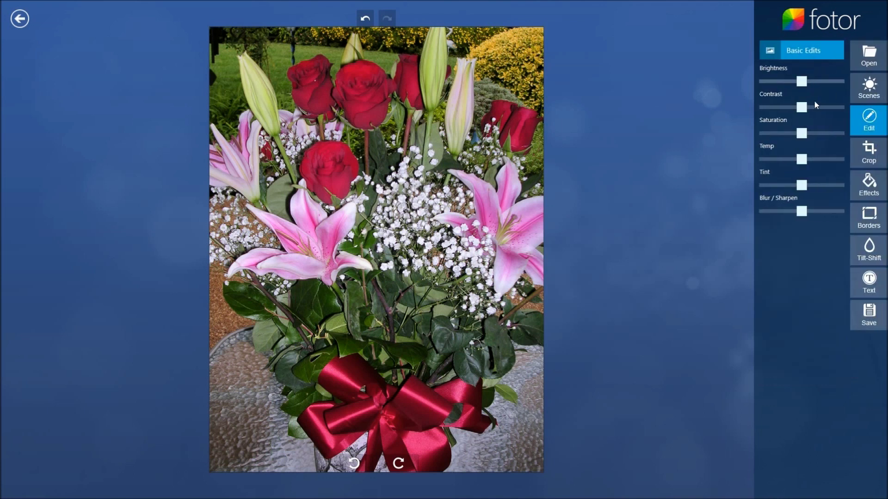
In Basic Edits, set Tint to 9 and Blur/Sharpen to 6
mouse_move(802, 82)
mouse_down()
mouse_move(819, 83)
mouse_move(800, 88)
mouse_up()
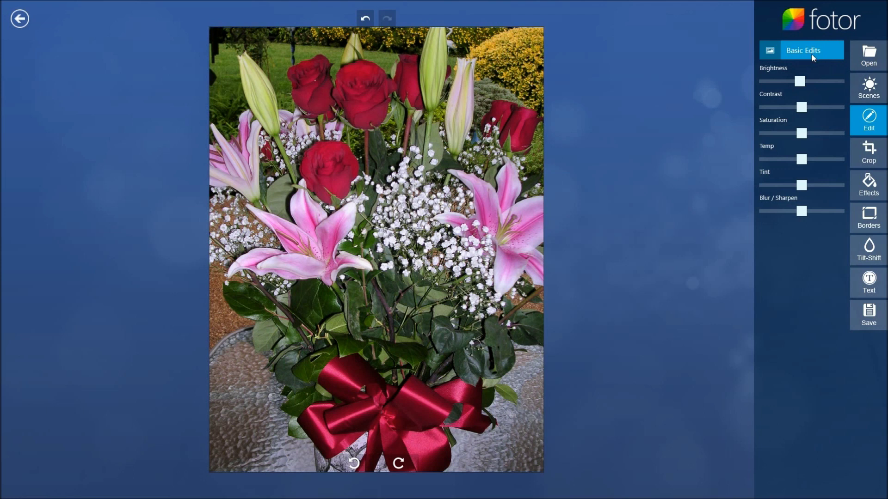
click(855, 133)
click(856, 134)
mouse_move(802, 212)
mouse_down()
mouse_move(763, 212)
mouse_move(814, 211)
mouse_move(805, 217)
mouse_up()
drag(797, 187, 804, 214)
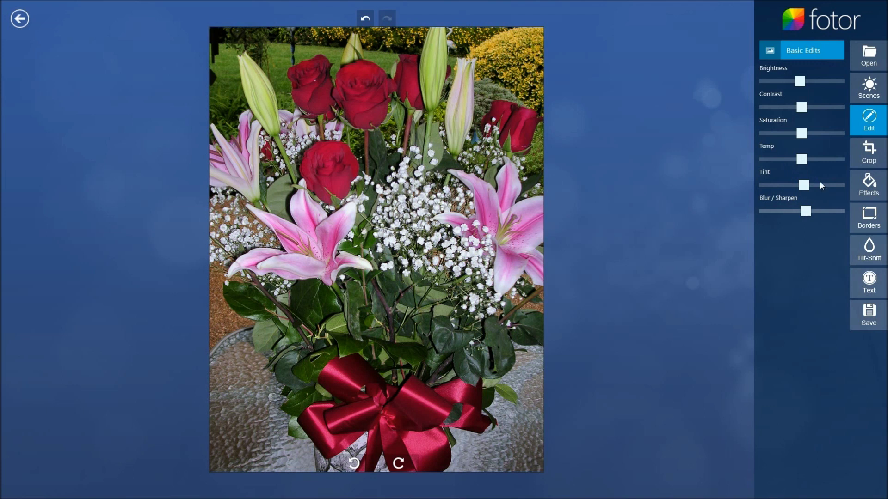
click(872, 98)
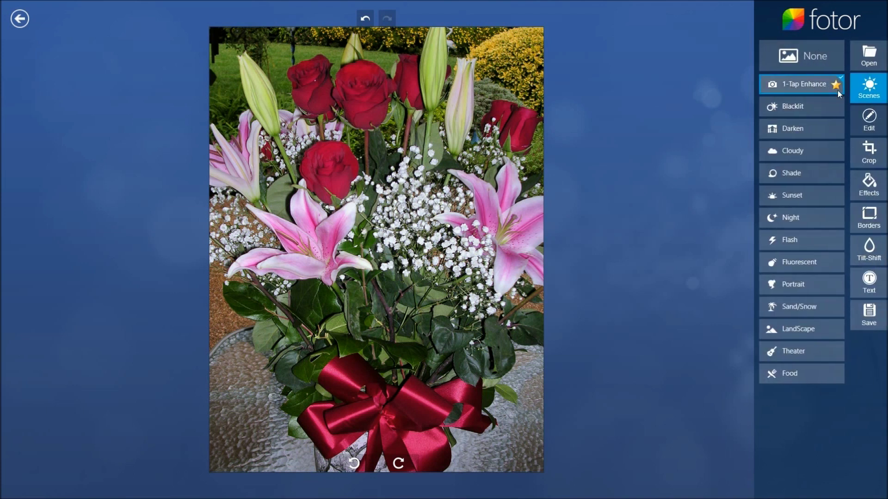
click(871, 118)
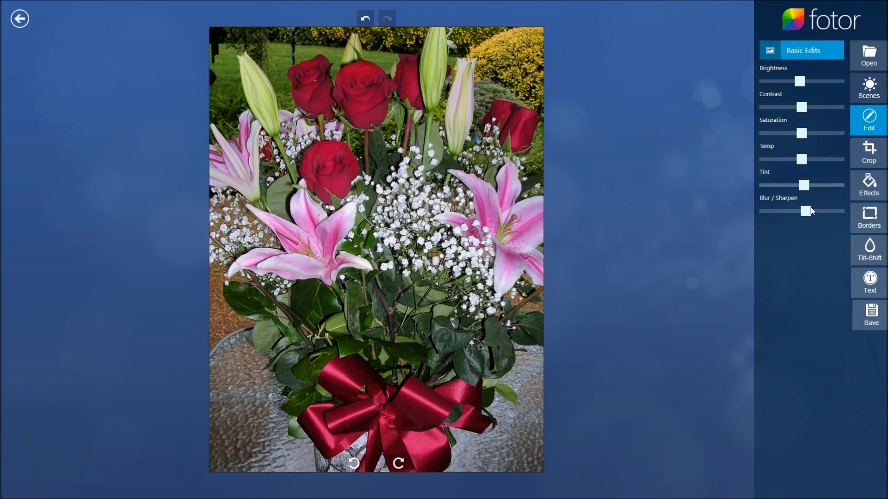
drag(806, 210, 804, 212)
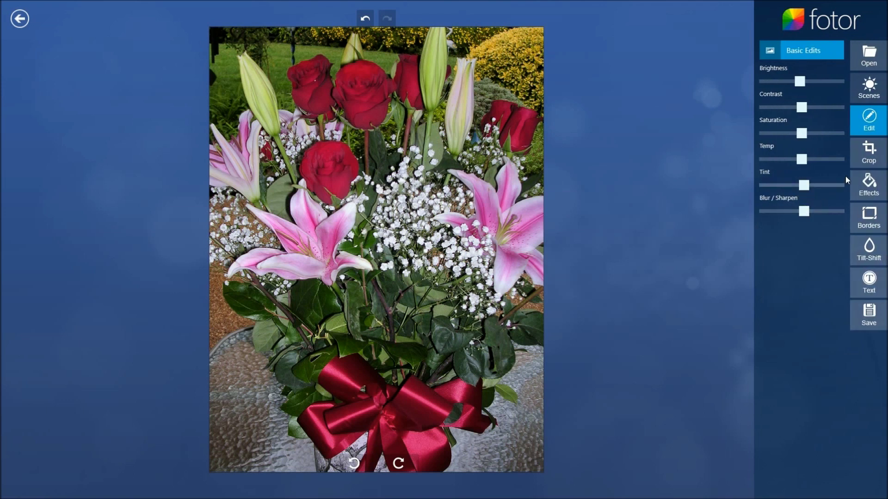
click(868, 157)
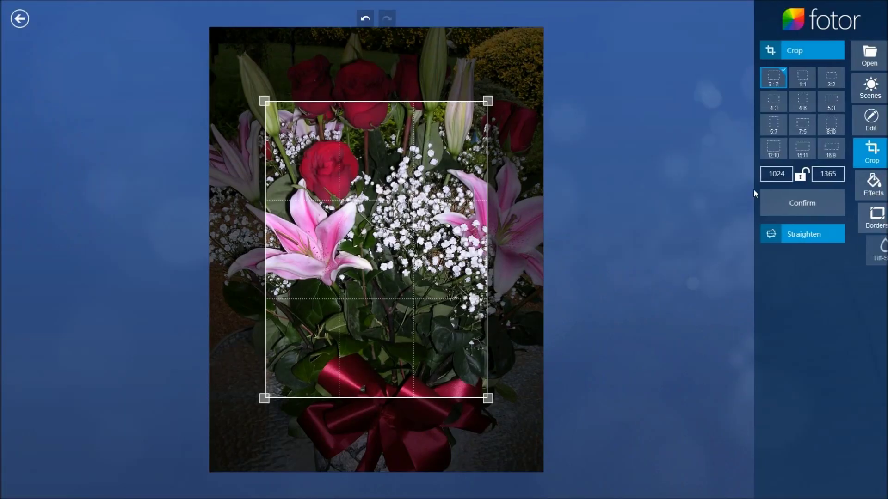
Adjust the crop area and preview 1:1, 4:6, 7:5 and 16:9 ratios without cropping
drag(488, 100, 351, 229)
drag(439, 159, 511, 129)
drag(275, 134, 256, 139)
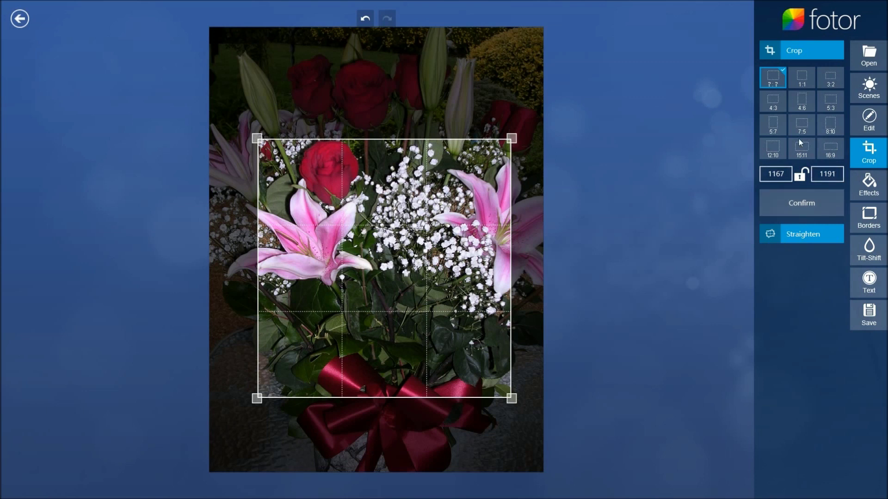
click(804, 81)
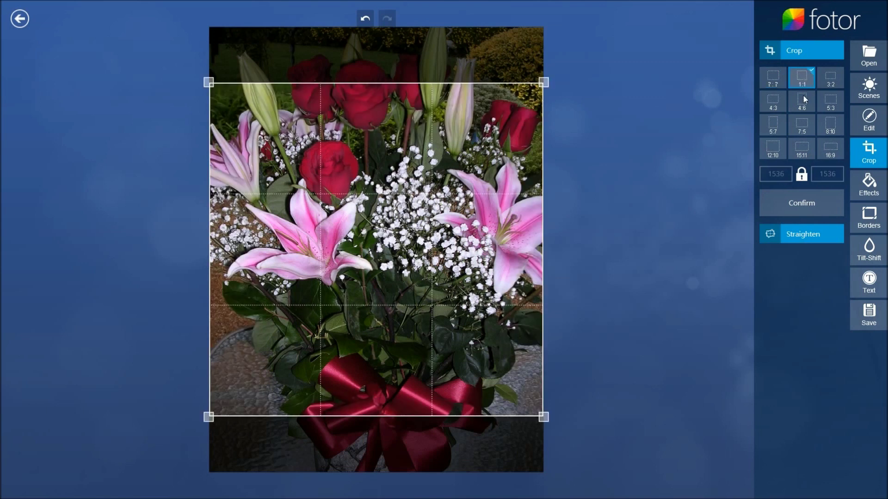
click(802, 106)
click(802, 126)
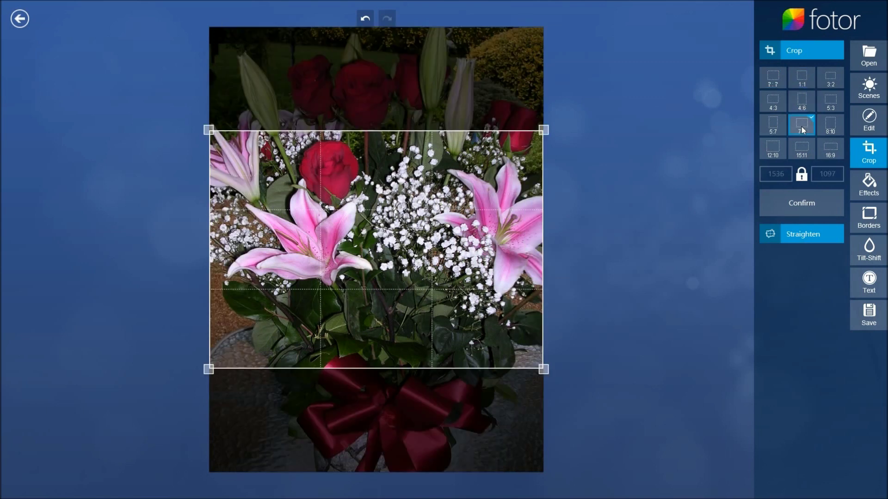
click(832, 155)
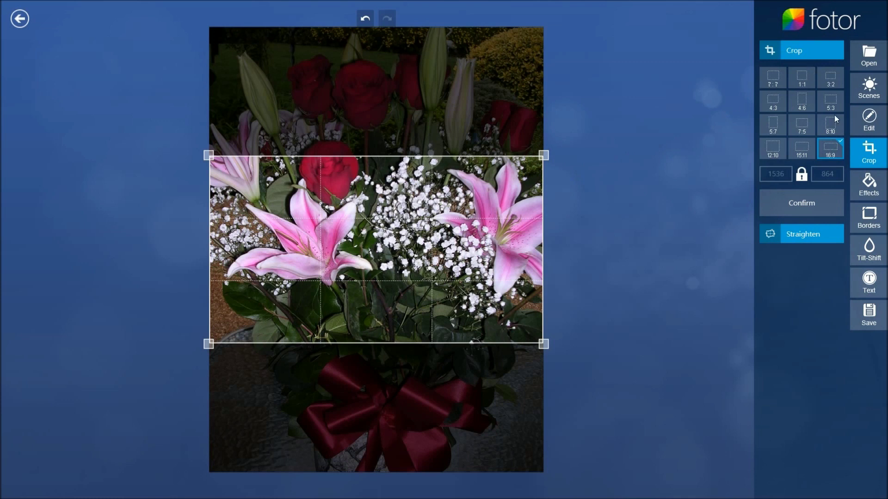
click(866, 187)
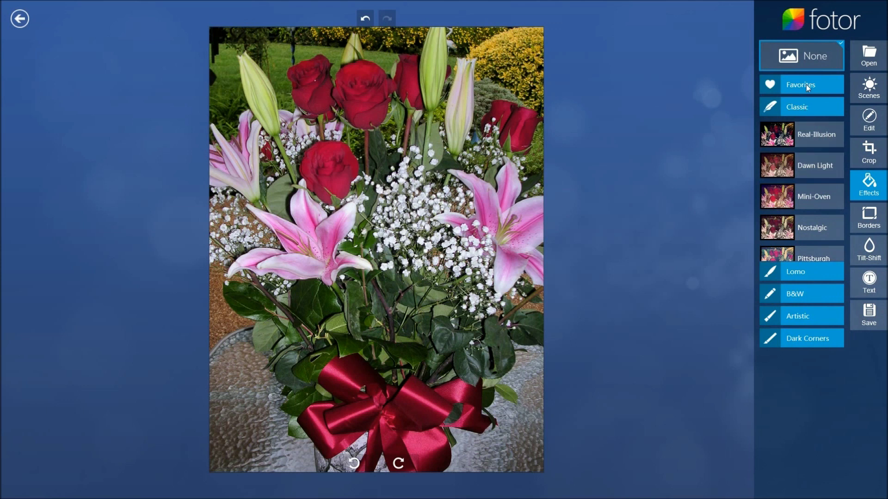
Try the Angel's Kiss, Comic Book and Grey Grain effects on the bouquet
click(807, 273)
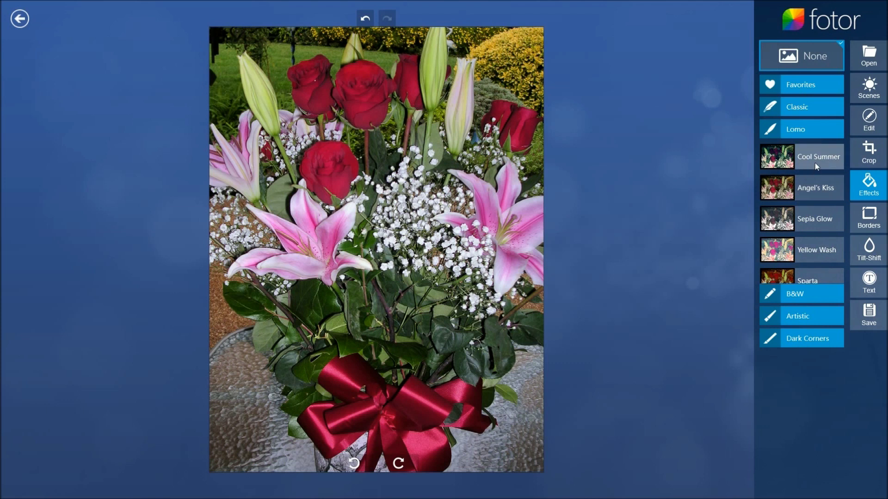
click(816, 191)
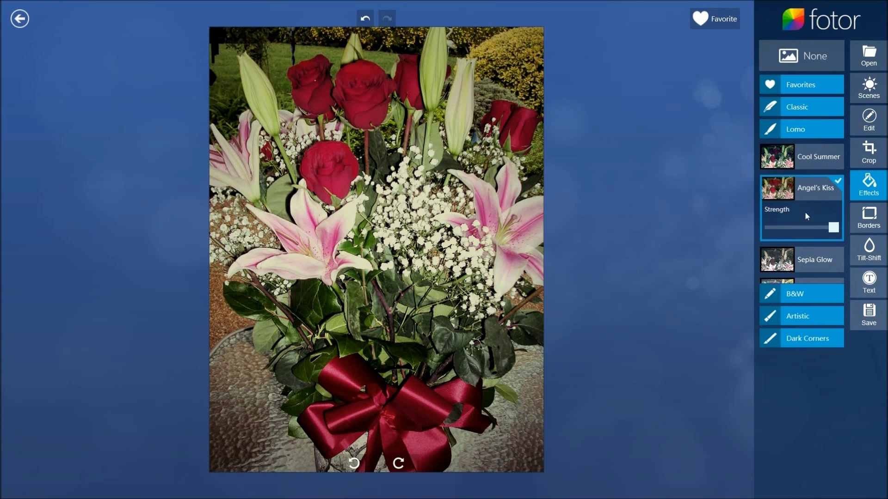
click(793, 292)
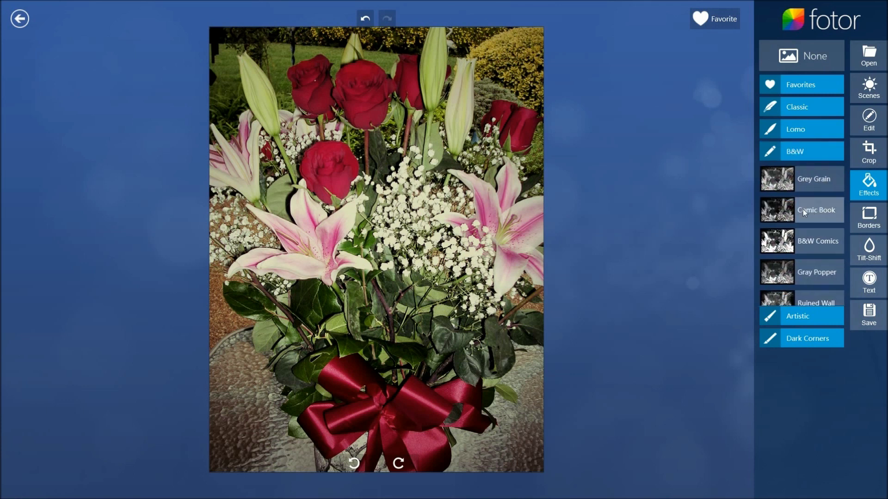
click(808, 211)
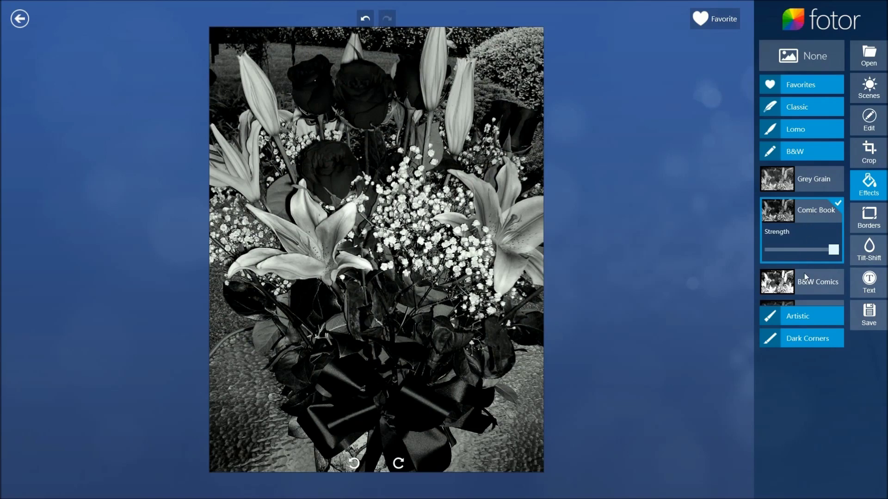
click(810, 182)
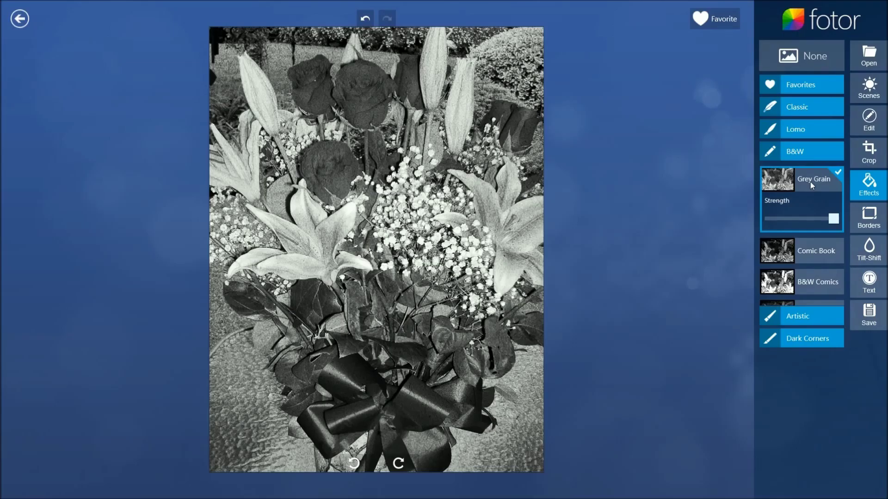
Try Kraft Paper, Concrete Wall and Rusty, then apply Dark Corners > Cool Blue
click(798, 322)
click(806, 237)
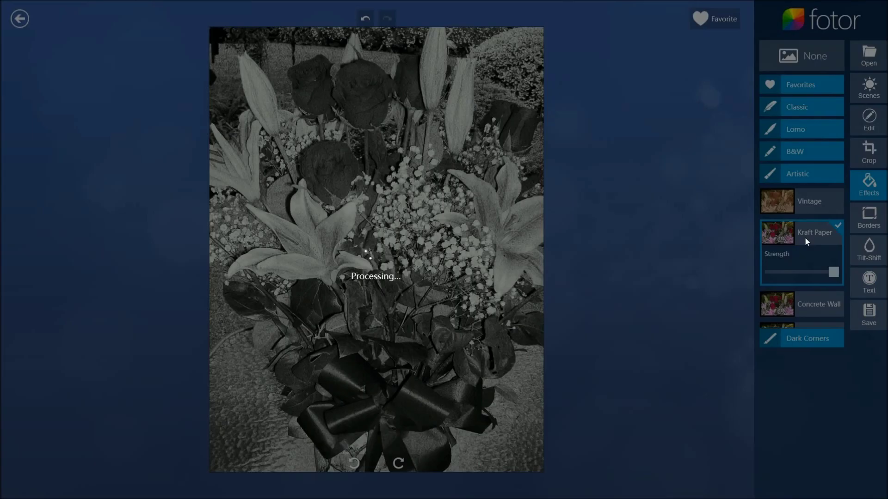
click(803, 307)
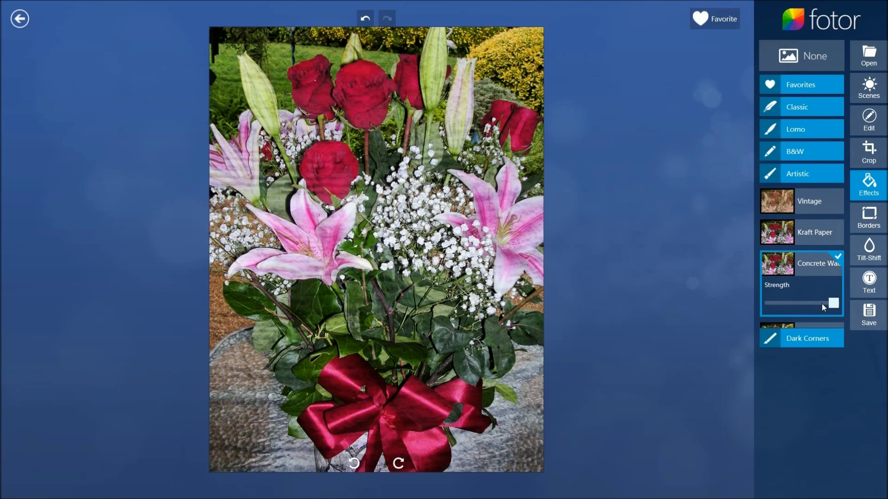
click(808, 326)
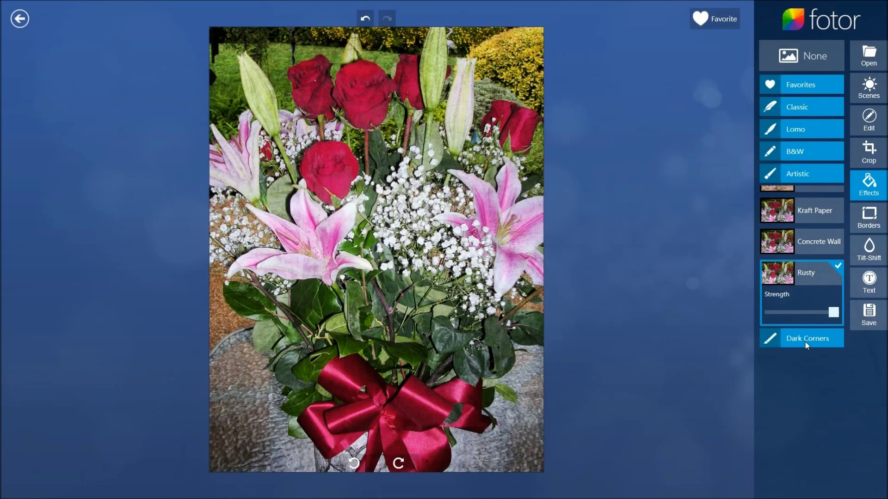
click(805, 342)
click(815, 255)
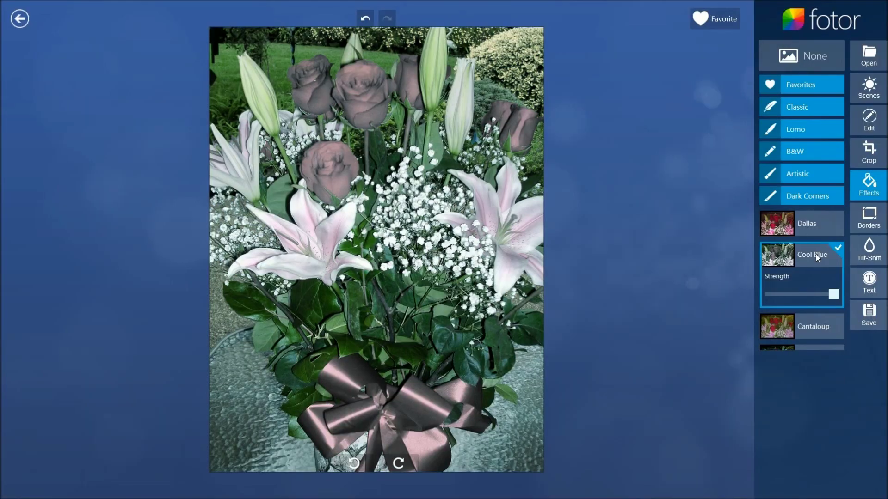
Try the Dreamland, Nile River and Romantic borders, then frame the bouquet with Vanilla
click(868, 215)
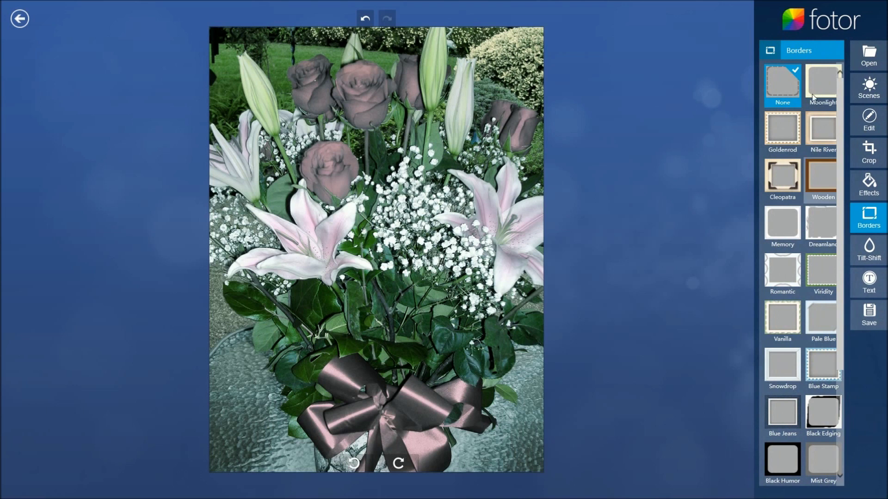
click(823, 228)
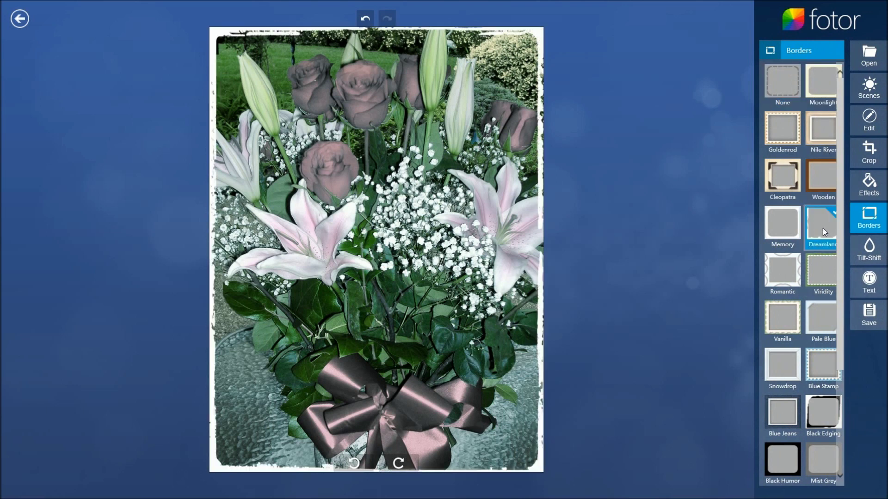
click(826, 132)
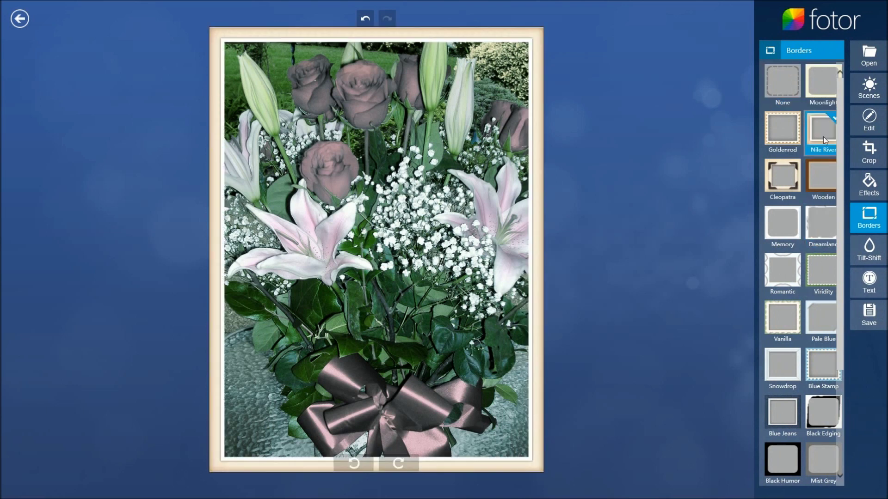
click(781, 274)
click(779, 318)
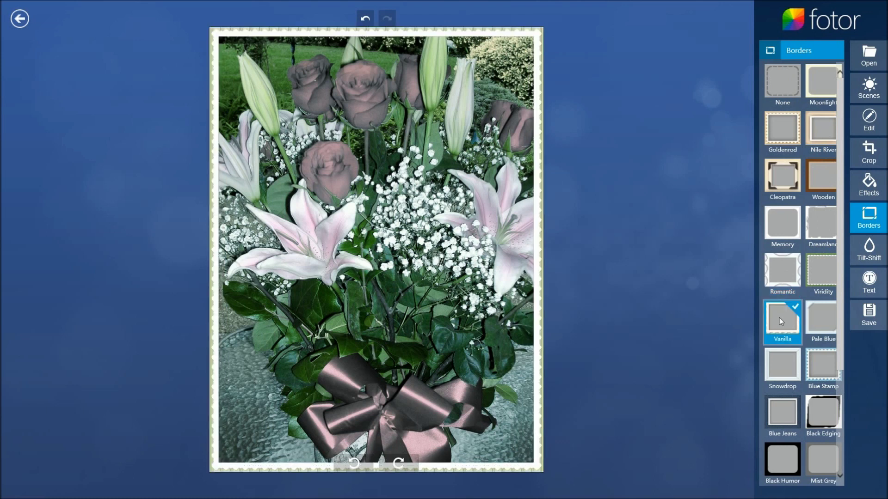
click(875, 252)
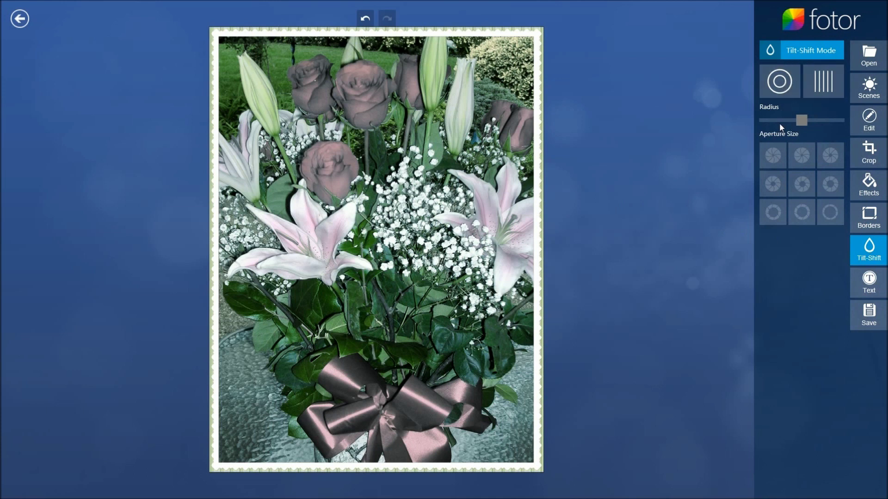
Try a circular tilt-shift blur with a resized focus area, then undo it and switch it off
click(780, 82)
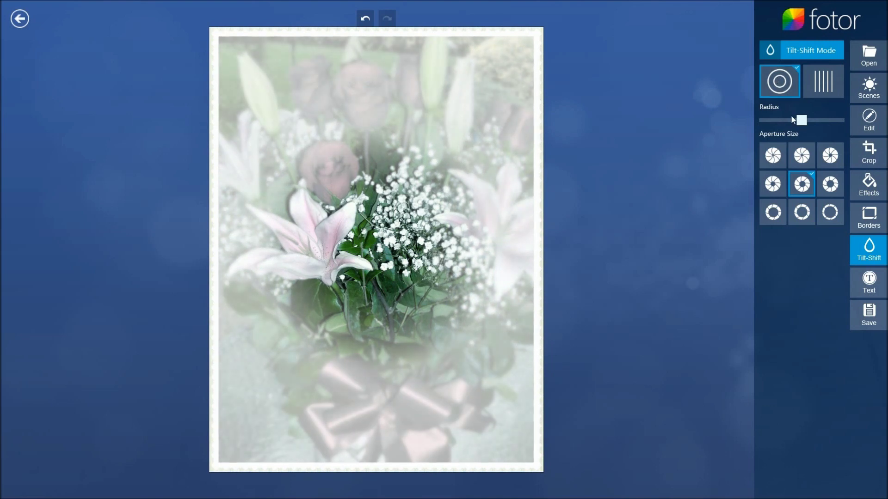
mouse_move(802, 122)
mouse_down()
mouse_move(789, 123)
mouse_move(808, 128)
mouse_up()
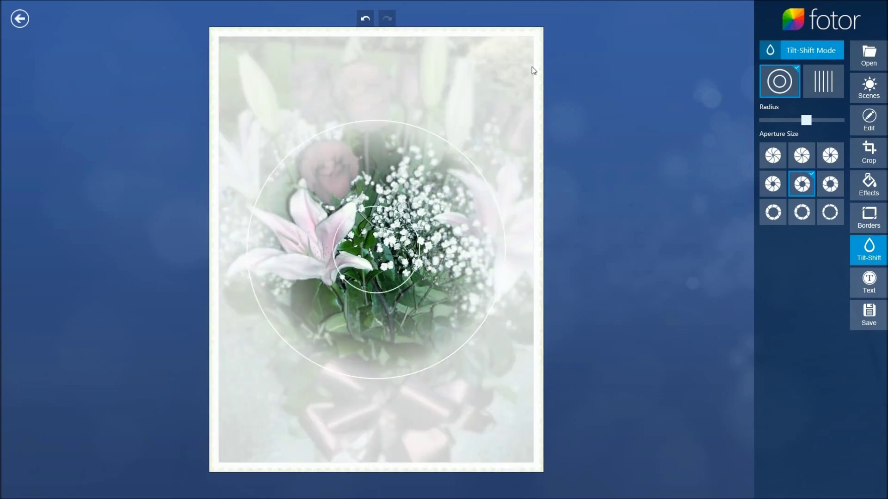
click(370, 18)
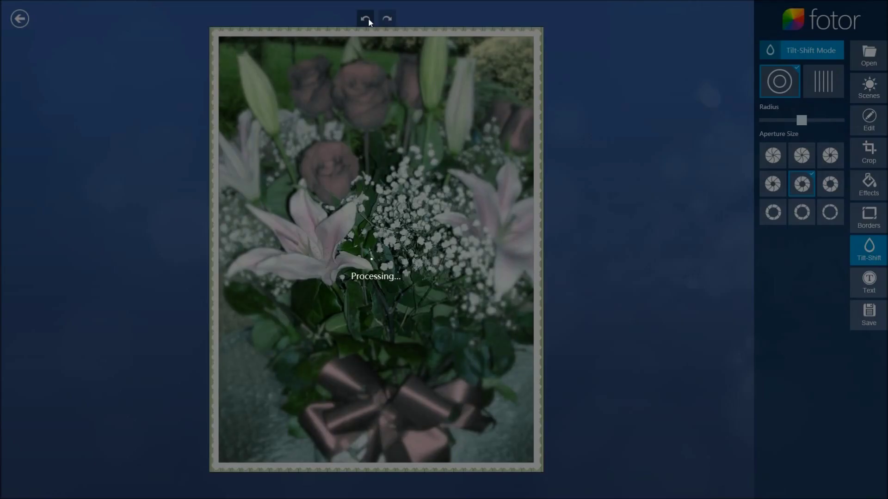
click(369, 20)
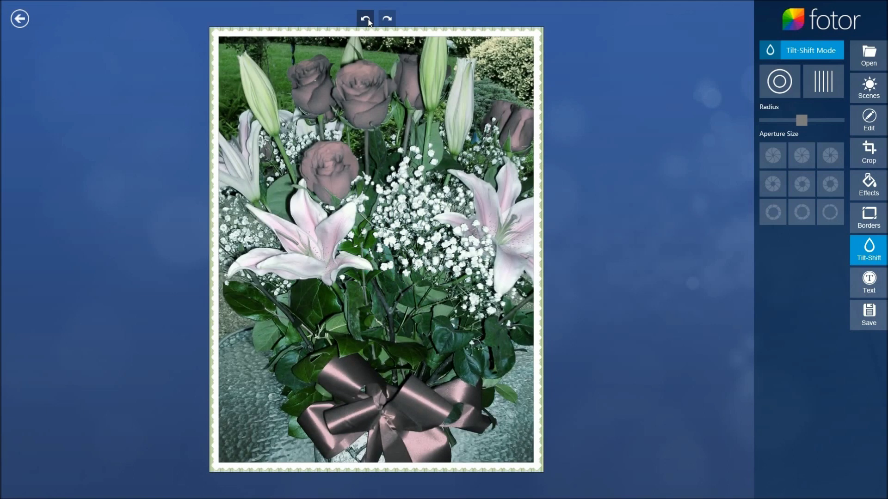
Add the caption 'cxvcxv' to the bouquet photo and move it up onto the pink rose
click(869, 282)
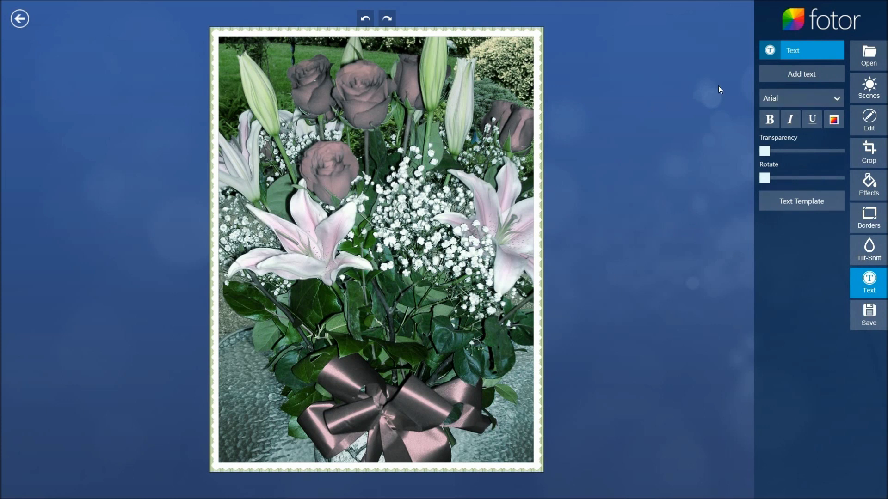
click(782, 75)
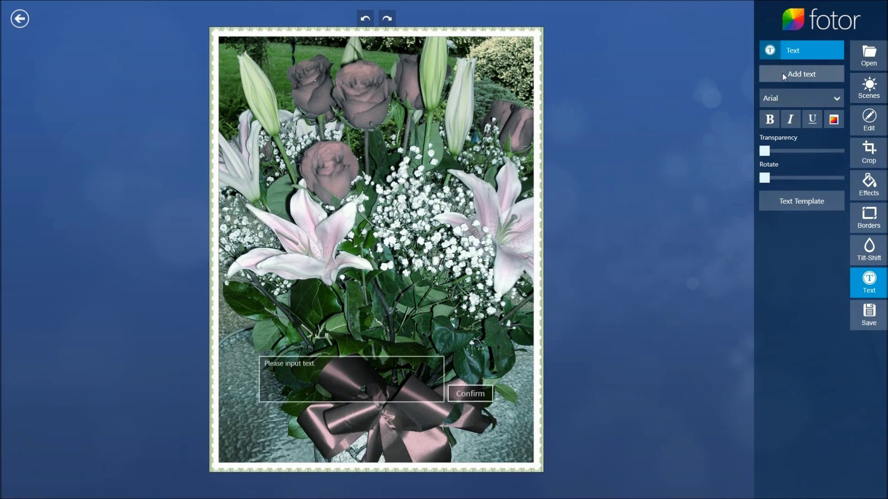
click(322, 356)
text(cxvcxvcxvcxvcxv)
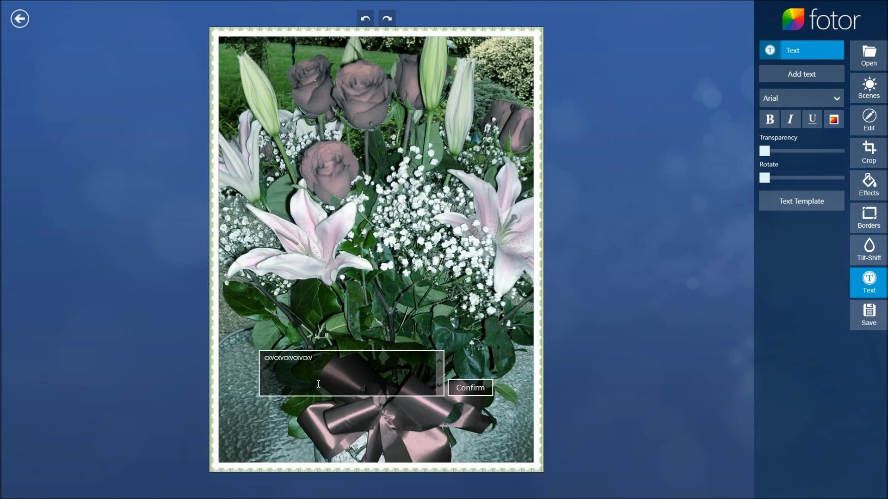
click(462, 389)
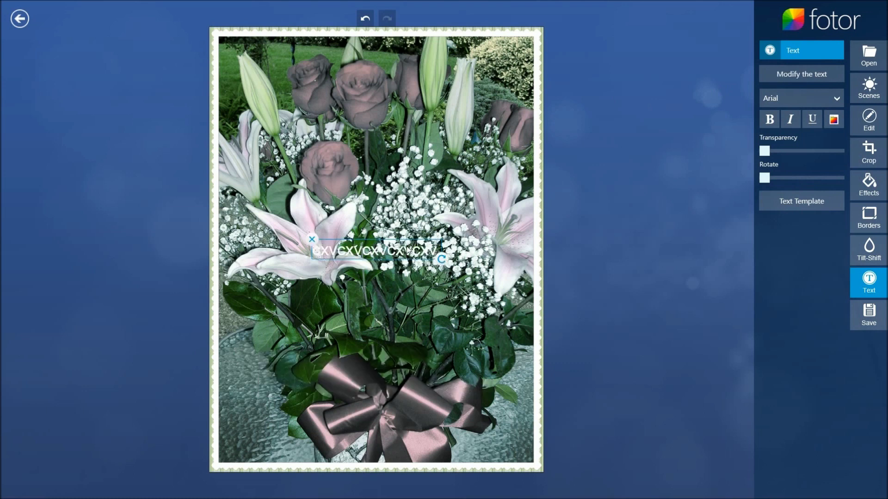
drag(431, 249, 397, 172)
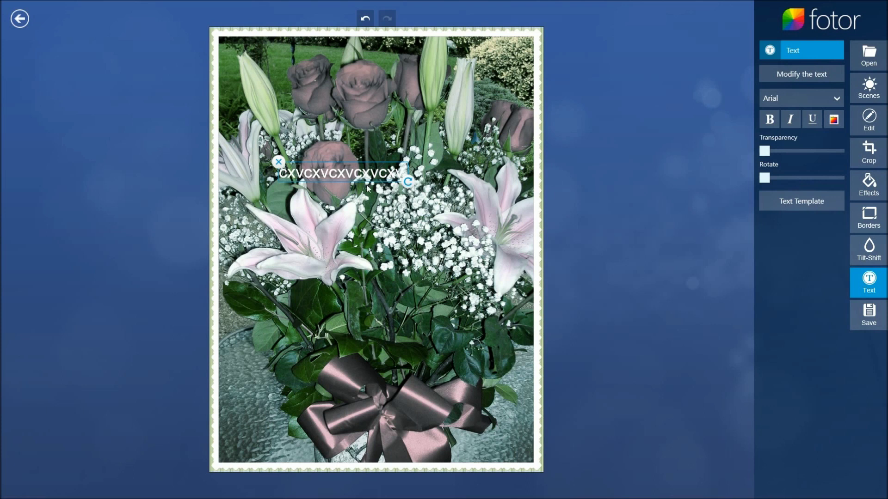
Give the caption the dark brush-stroke text template background
click(786, 203)
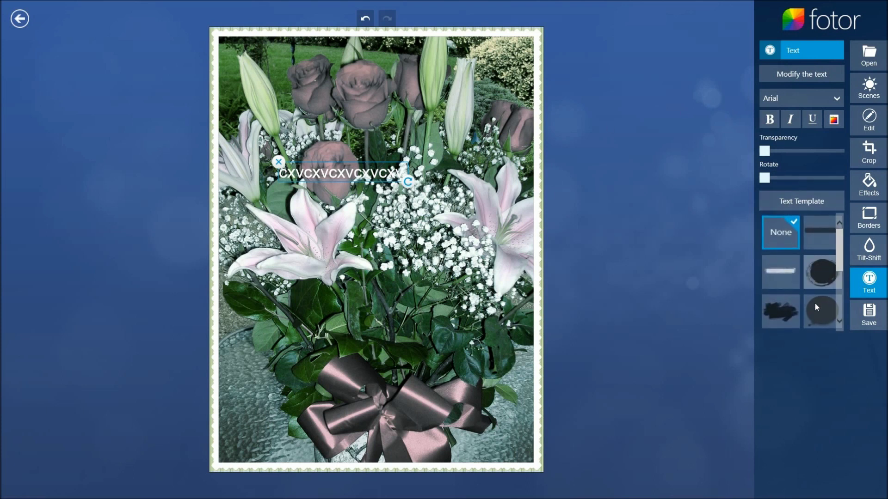
click(783, 320)
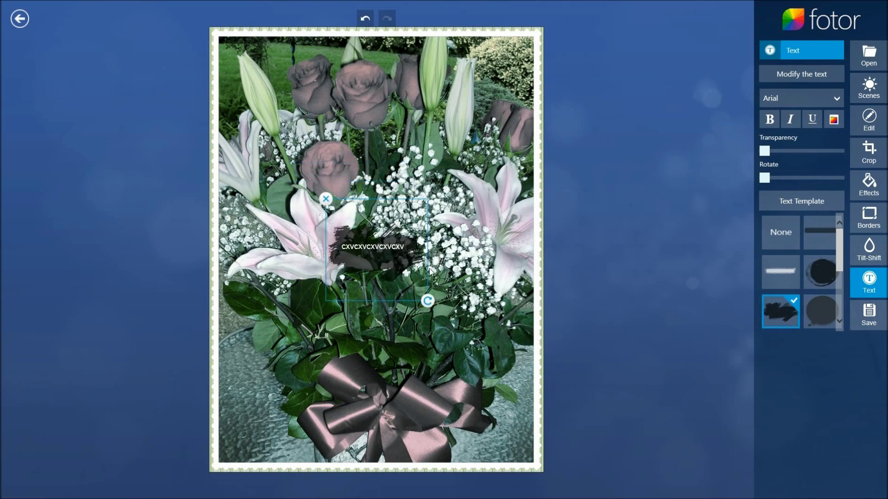
click(840, 306)
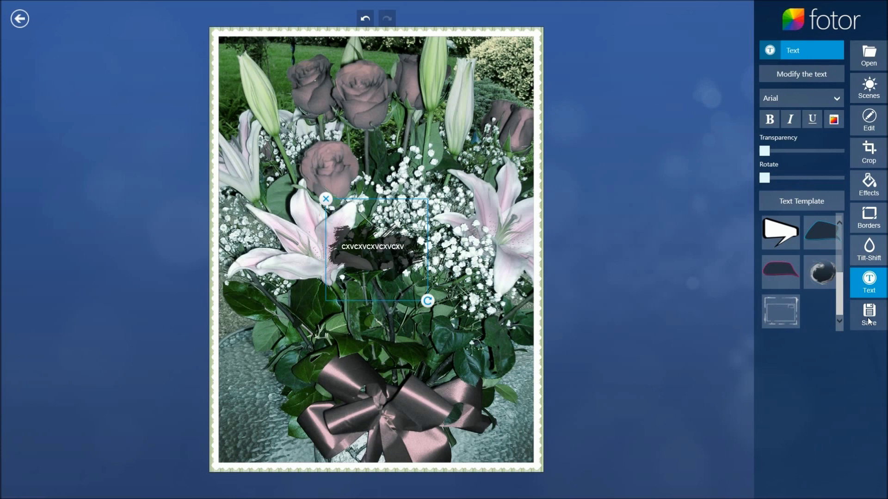
Leave the bouquet editor, trying Medium then Low save quality, and decline saving
click(15, 21)
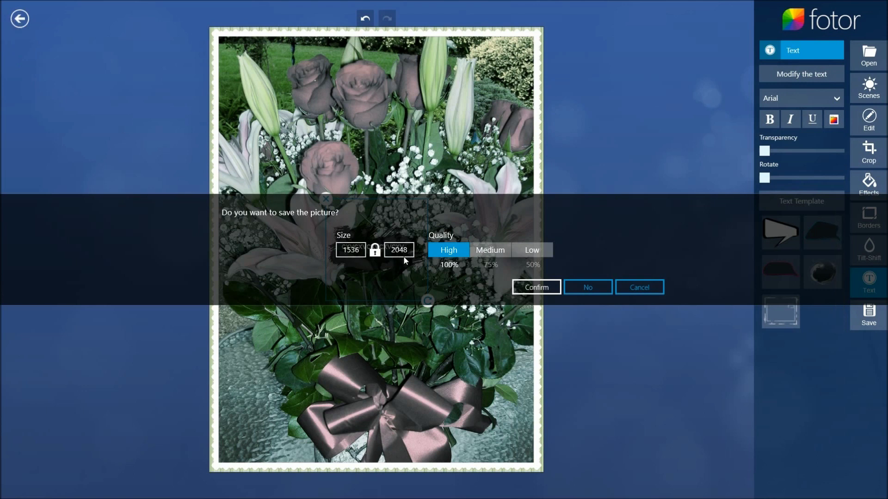
click(485, 255)
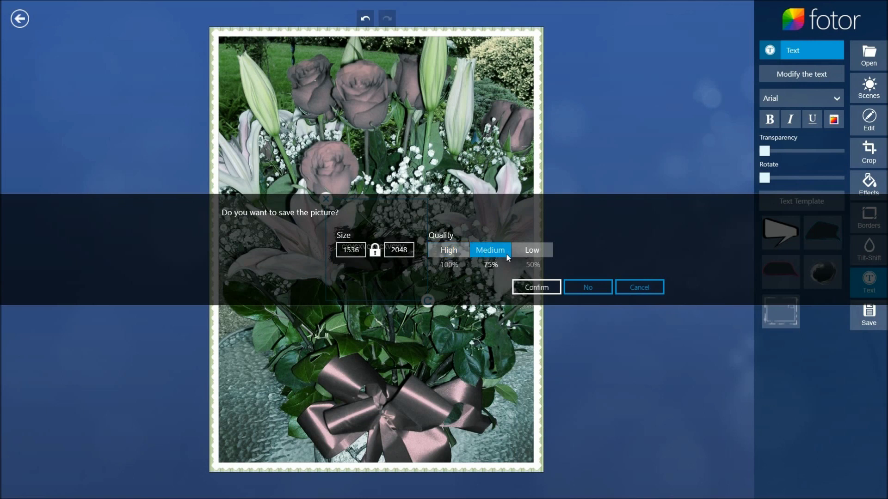
click(540, 257)
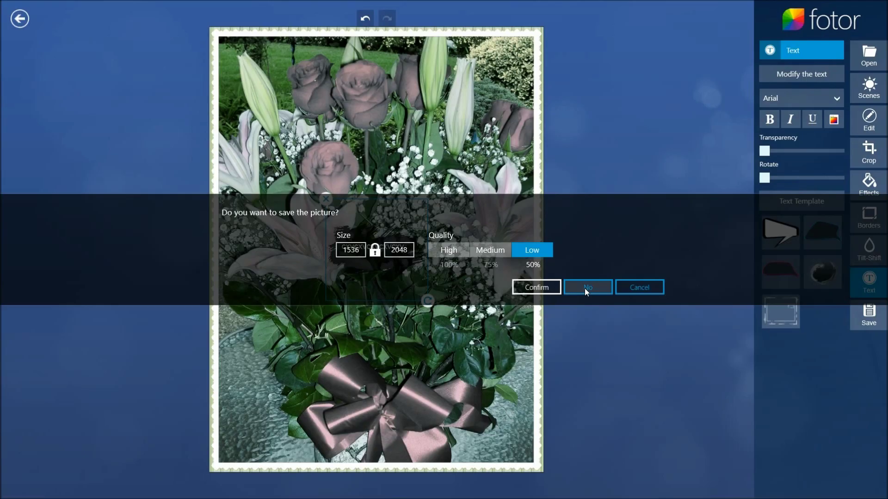
click(584, 288)
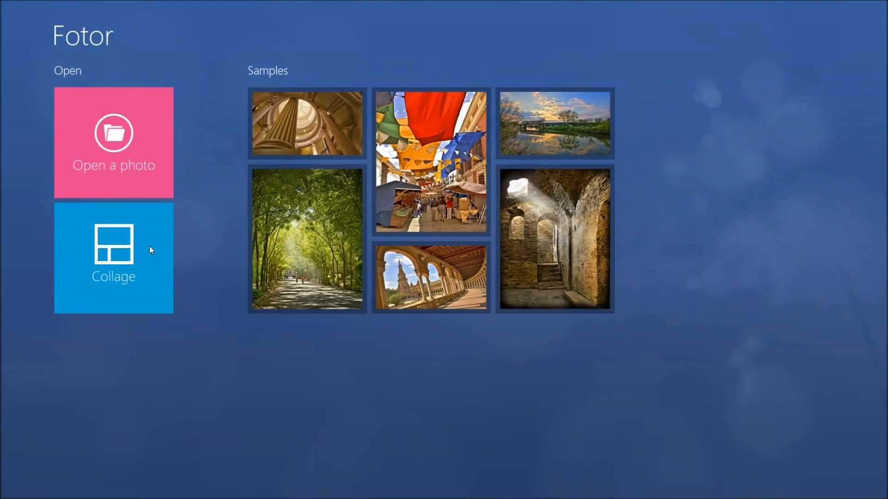
Make a collage from the lying cat photo and two flower bouquet photos
click(172, 254)
click(120, 166)
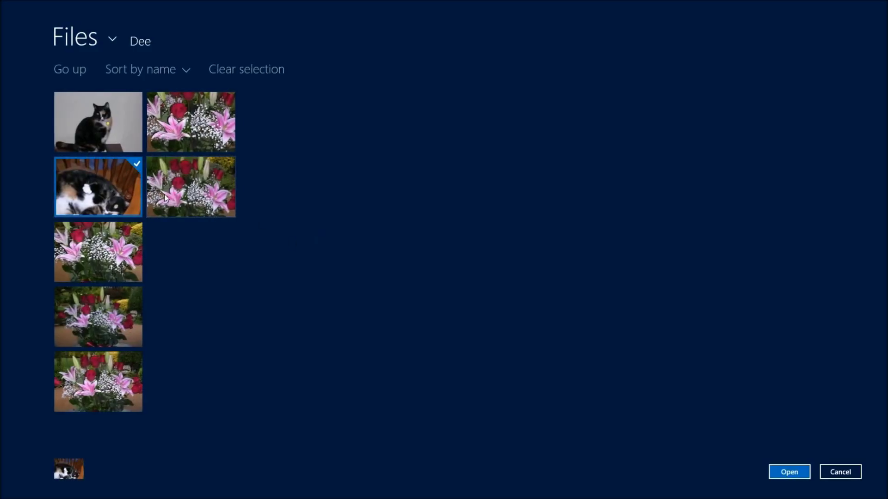
click(104, 251)
click(106, 299)
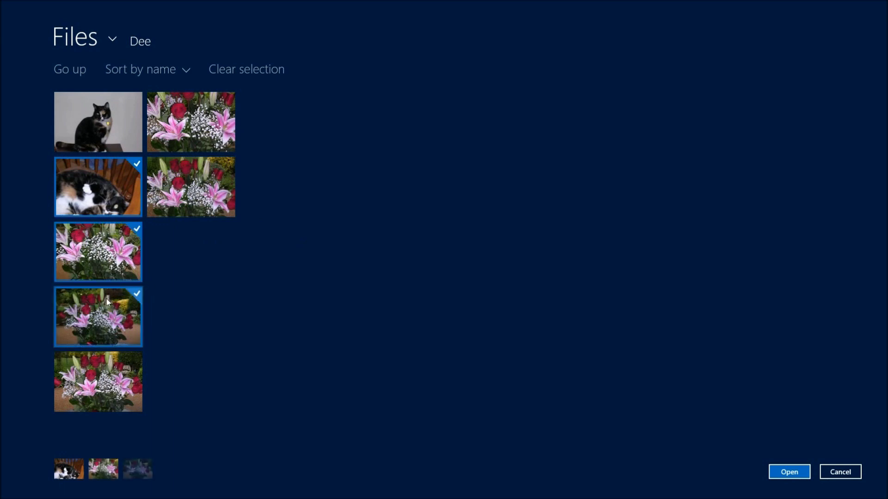
click(786, 472)
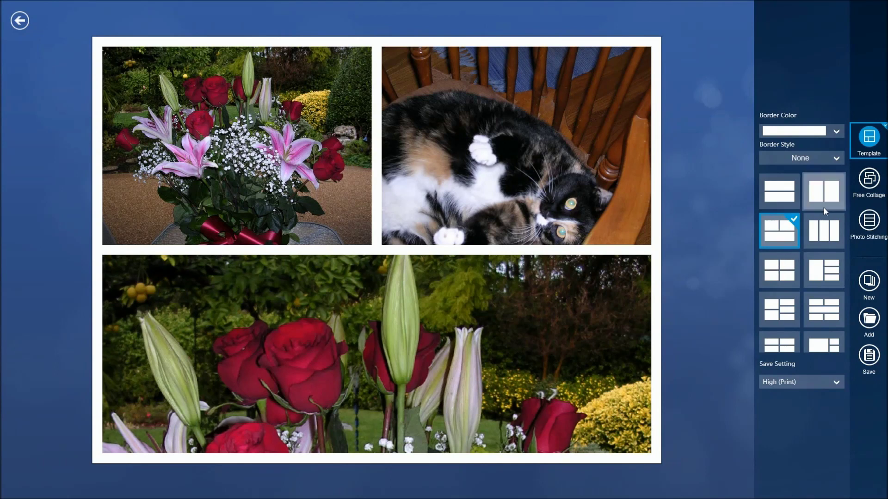
Pick the collage template with one large photo and set Save Setting to Normal (Share)
click(821, 263)
click(819, 308)
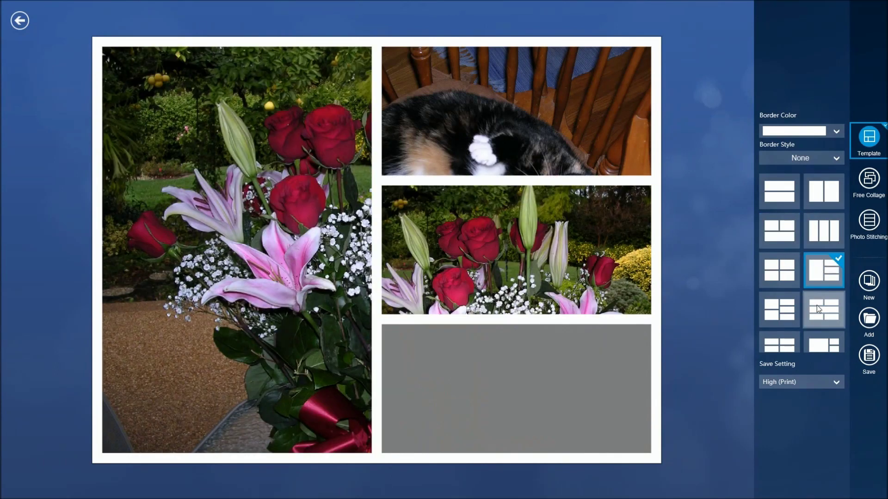
click(771, 315)
click(771, 349)
click(814, 345)
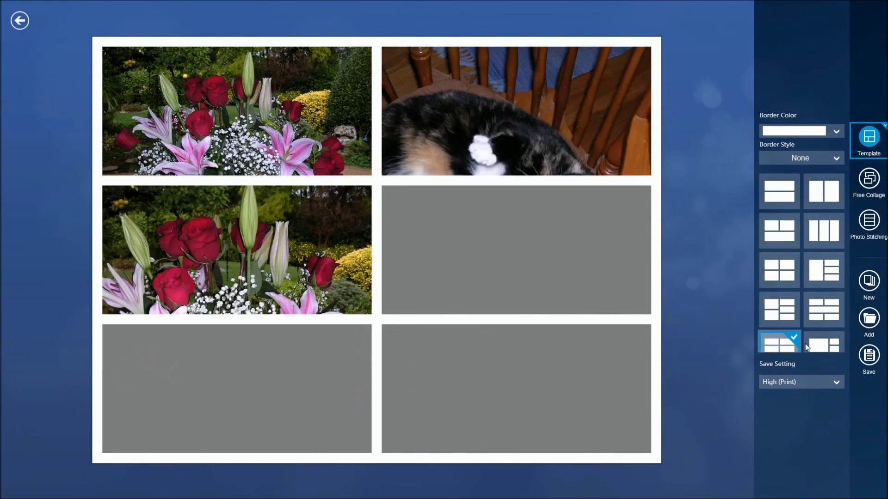
click(777, 383)
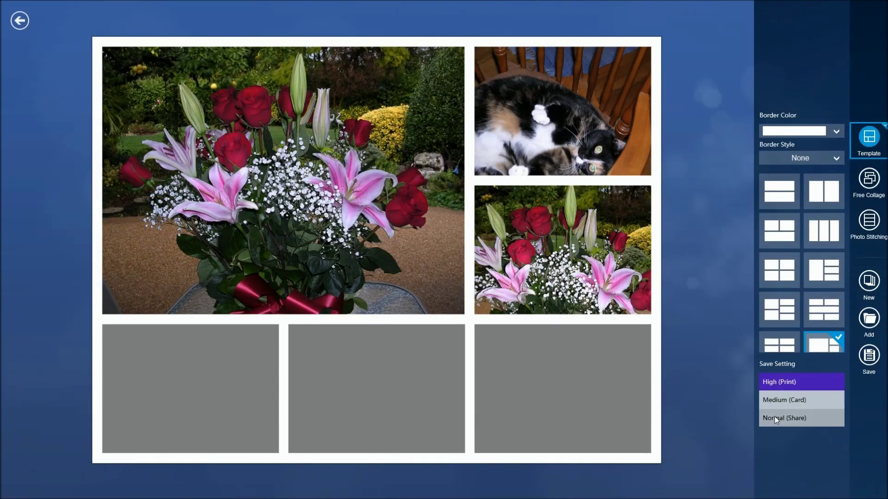
click(774, 419)
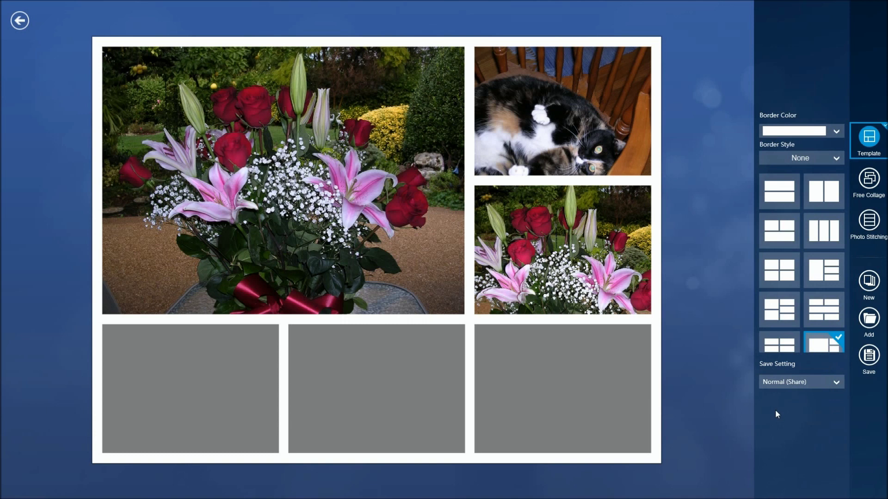
Switch to Free Collage, use a dark blue background, and drag the tall flower photo over its neighbours
click(854, 183)
drag(495, 196, 527, 219)
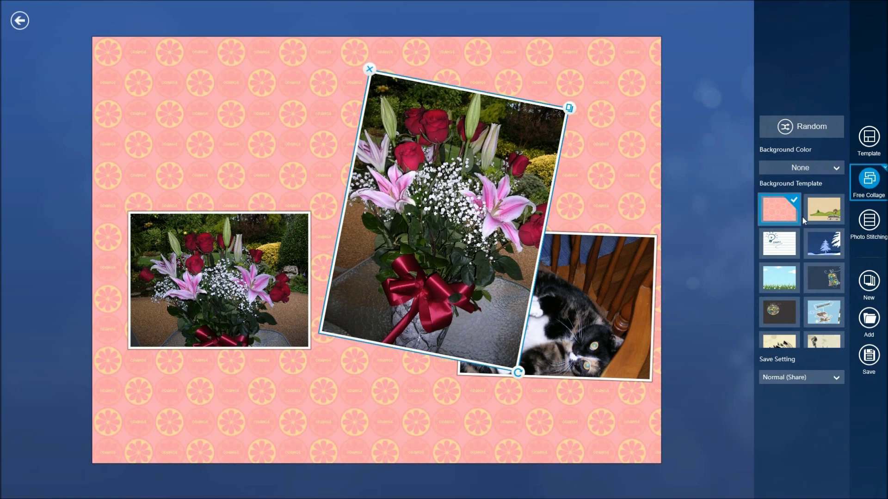
click(823, 213)
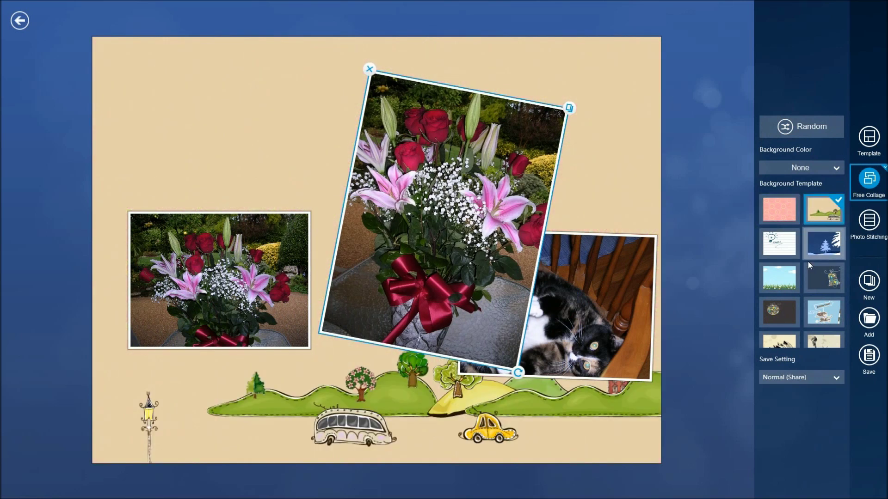
click(782, 169)
click(785, 187)
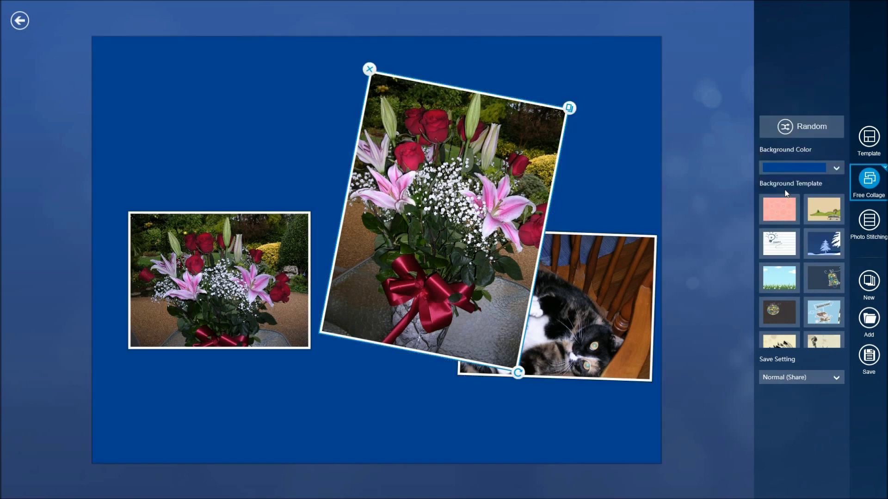
drag(500, 191, 457, 200)
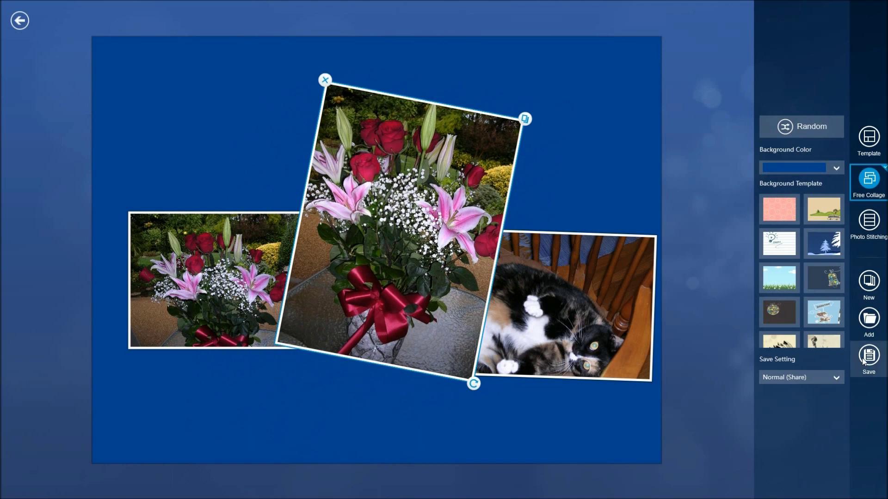
Exit the collage editor and answer the save prompt to reach the home page
click(22, 22)
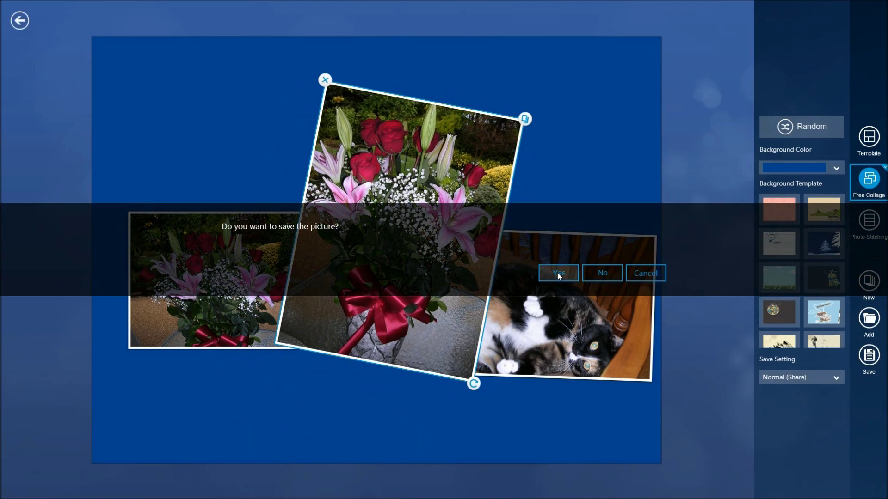
click(591, 276)
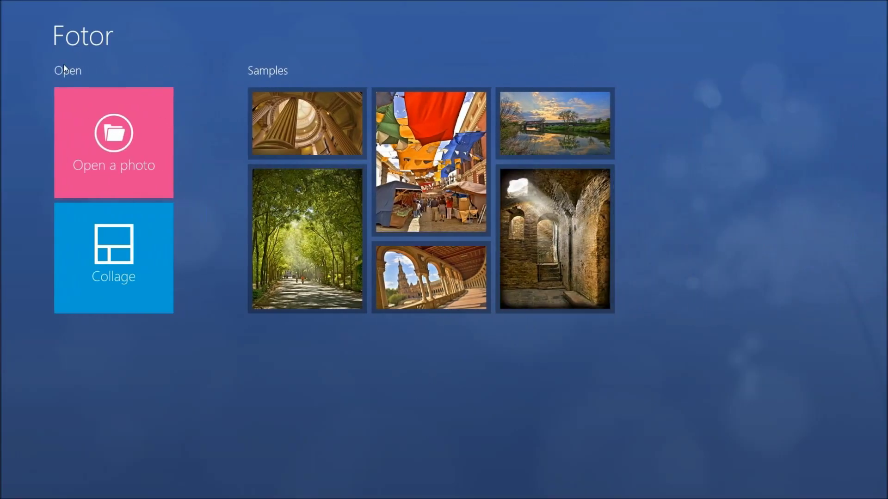